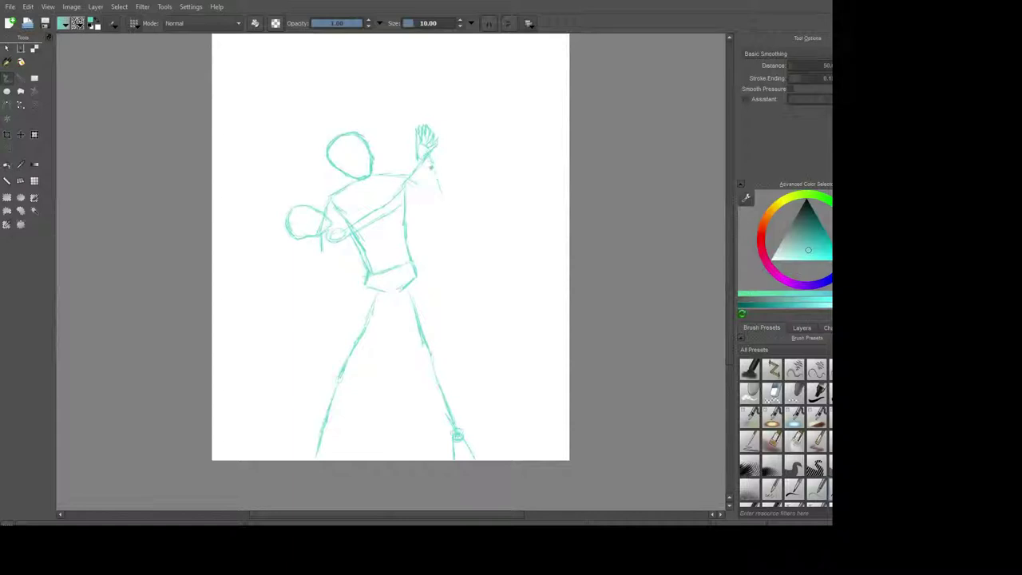
Sketch the leaning dancer's two leg guidelines in teal, running down from the hip ellipse
drag(432, 301, 435, 284)
drag(439, 296, 504, 416)
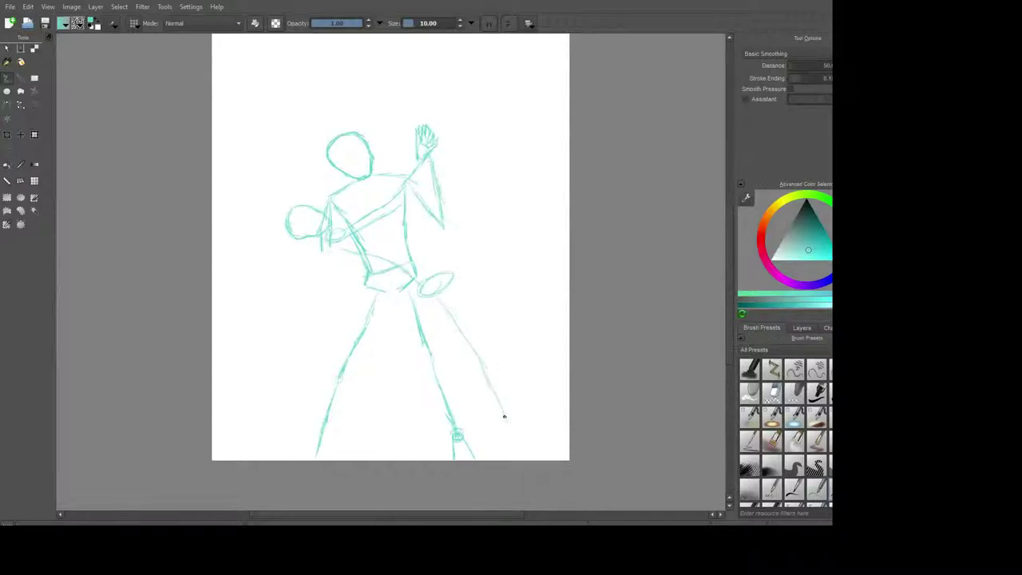
drag(439, 291, 565, 375)
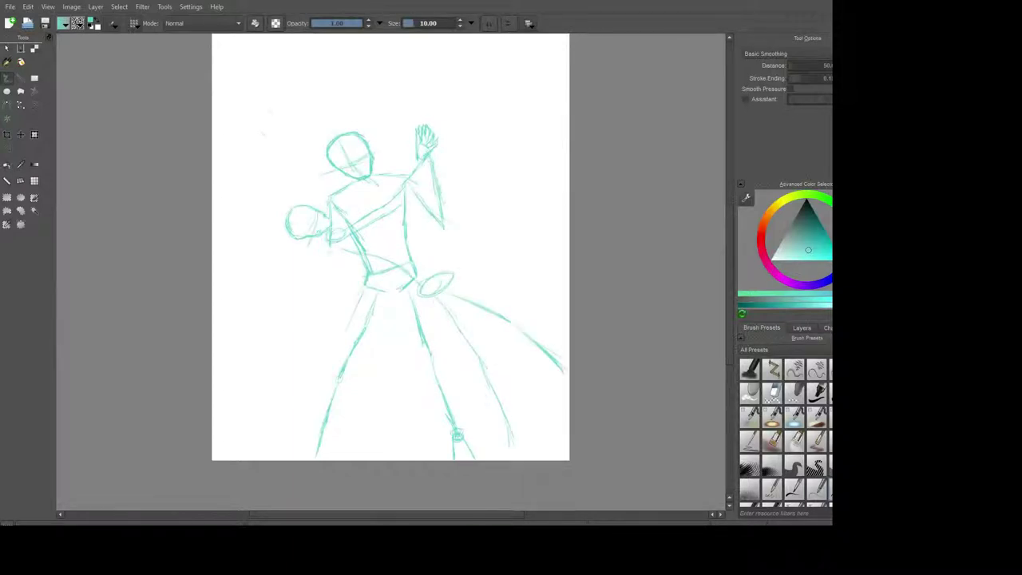
scroll(390, 239, up, 2)
drag(265, 144, 342, 131)
drag(352, 102, 479, 91)
drag(435, 135, 482, 138)
key(ctrl+z)
key(ctrl+z)
key(ctrl+z)
Rework the teal torso lines between the dancers and sketch the hair on both heads
scroll(416, 239, down, 7)
mouse_move(354, 273)
mouse_down()
mouse_move(330, 239)
mouse_move(355, 204)
mouse_up()
key(e)
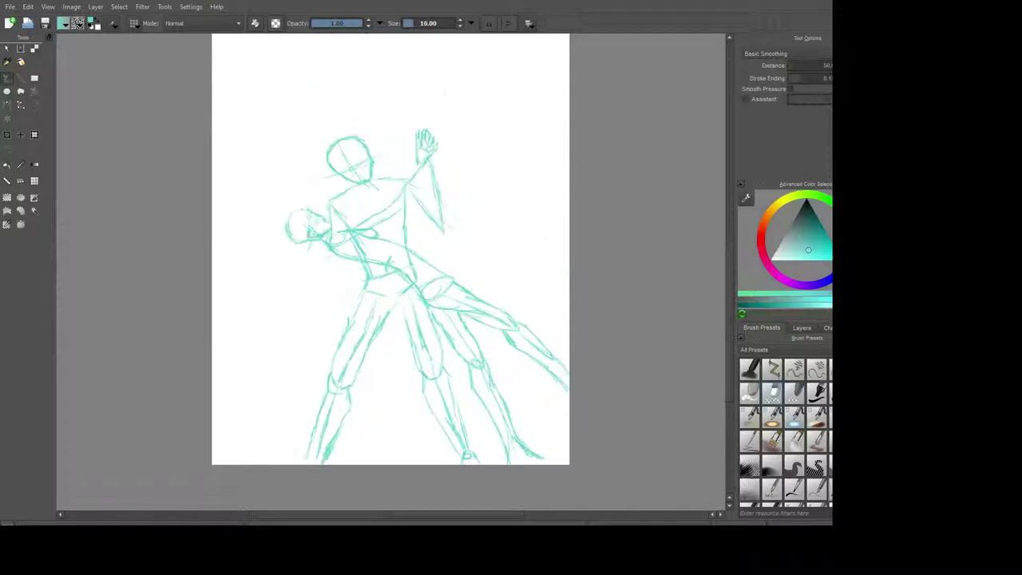
mouse_move(303, 206)
mouse_down()
mouse_move(279, 239)
mouse_move(310, 289)
mouse_up()
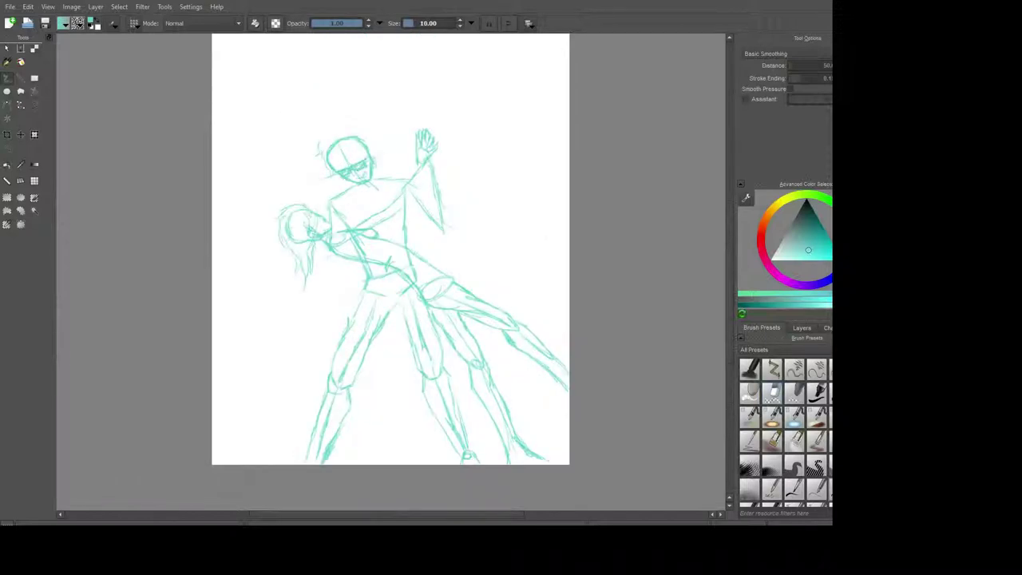
drag(341, 131, 378, 153)
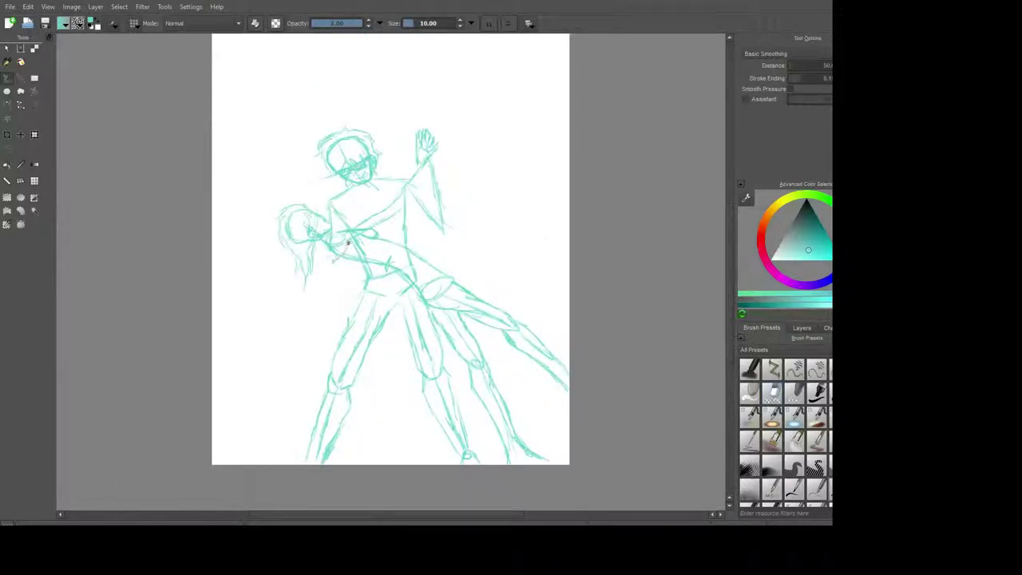
Build up the standing dancer's raised arm, shoulders and side, and the leaning dancer's arm with teal strokes
mouse_move(404, 185)
mouse_down()
mouse_move(414, 212)
mouse_move(451, 241)
mouse_up()
drag(435, 156, 452, 238)
drag(410, 187, 448, 215)
drag(335, 236, 404, 189)
drag(336, 181, 341, 229)
drag(376, 174, 401, 170)
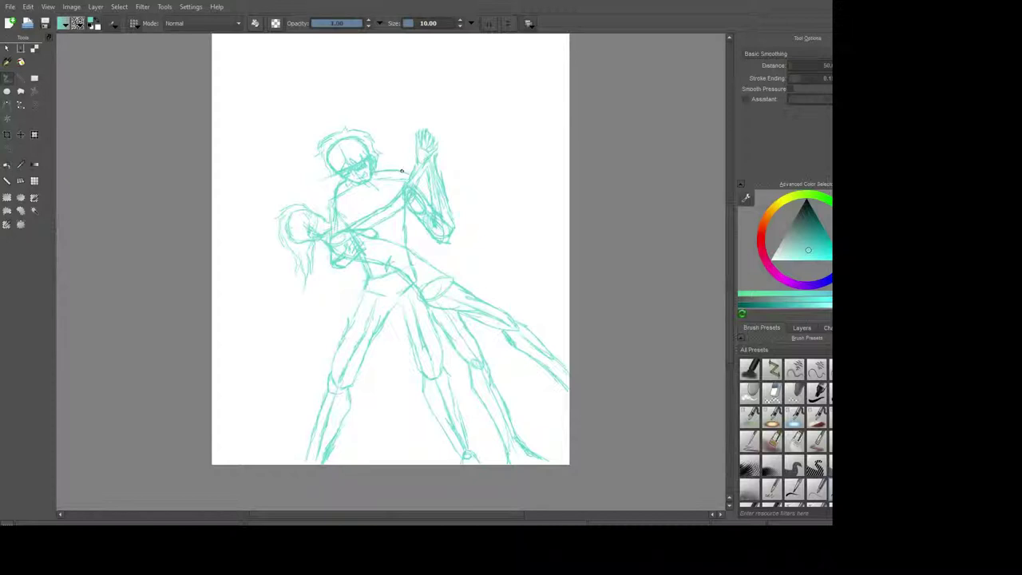
Sketch the standing dancer's suit and trousers in blue on a new layer above the teal figures
click(801, 327)
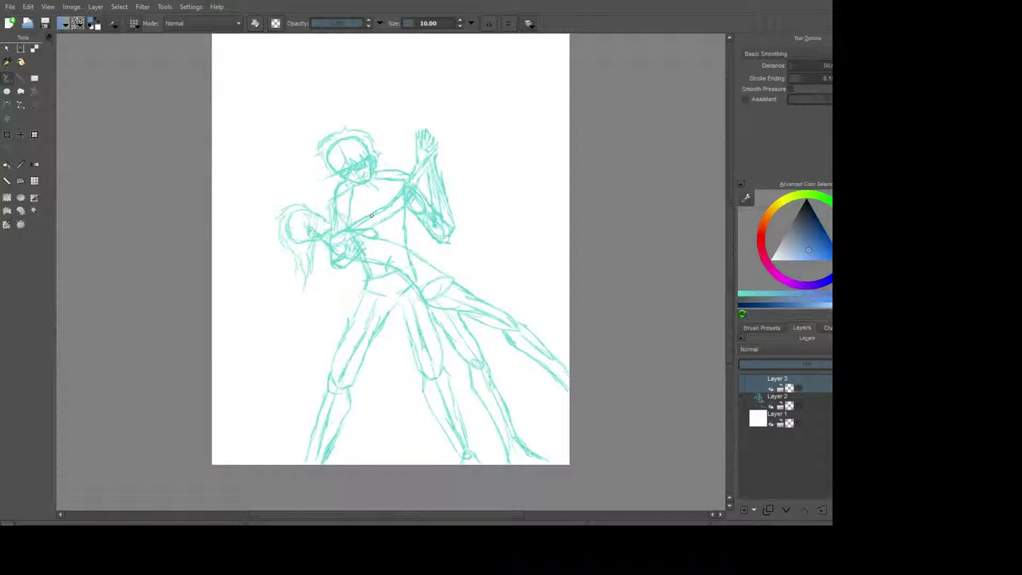
drag(371, 216, 352, 315)
drag(330, 370, 302, 463)
mouse_move(396, 310)
mouse_down()
mouse_move(350, 388)
mouse_move(329, 459)
mouse_up()
mouse_move(396, 308)
mouse_down()
mouse_move(455, 459)
mouse_move(480, 460)
mouse_up()
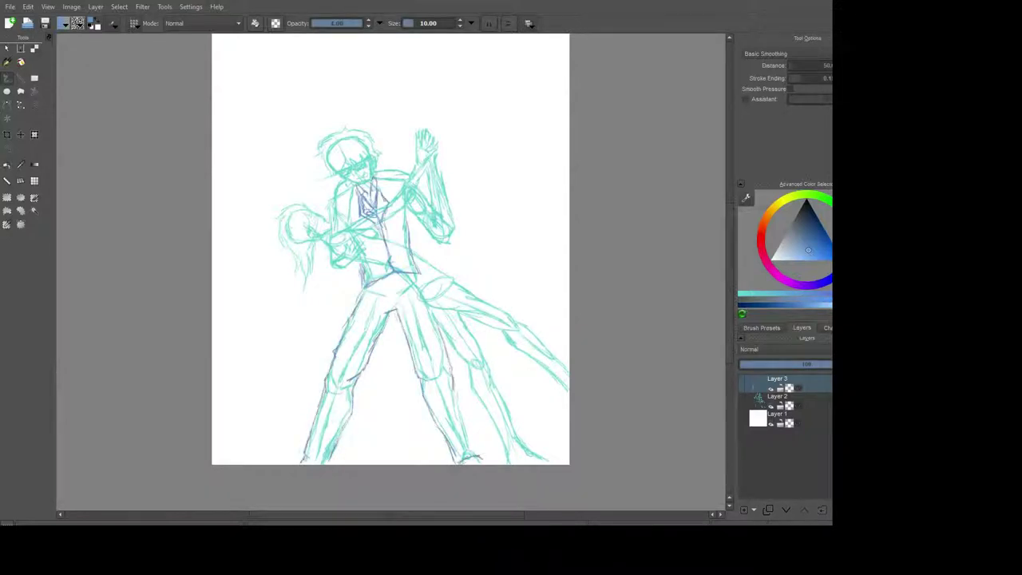
Sketch the leaning dancer's sleeve, jacket and trousers in magenta, then sample the blue sketch colour
click(762, 328)
click(787, 281)
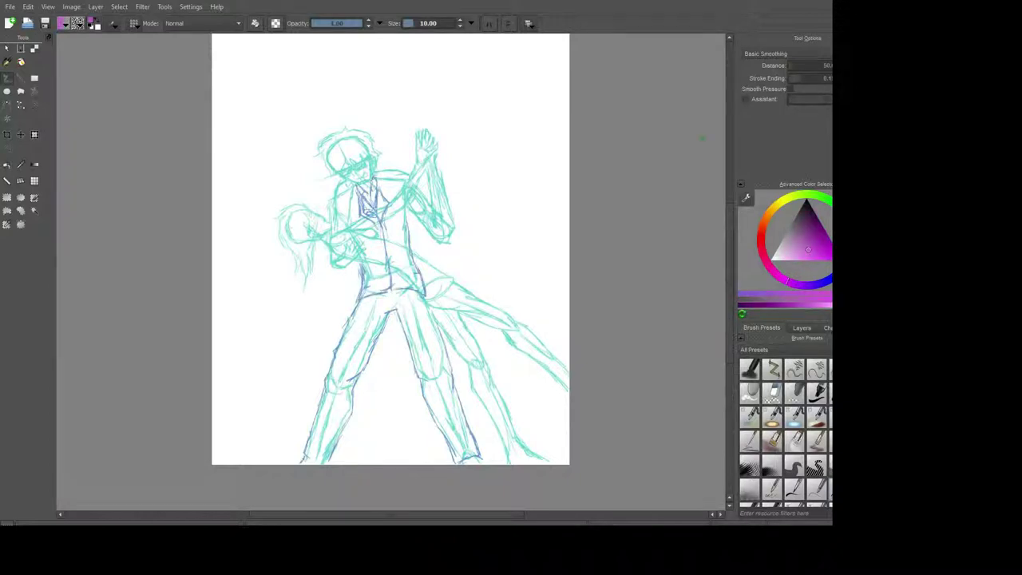
drag(414, 163, 333, 238)
mouse_move(423, 315)
mouse_down()
mouse_move(459, 280)
mouse_move(376, 238)
mouse_up()
mouse_move(479, 323)
mouse_down()
mouse_move(566, 391)
mouse_move(459, 284)
mouse_up()
mouse_move(435, 319)
mouse_down()
mouse_move(524, 445)
mouse_move(471, 323)
mouse_move(431, 311)
mouse_move(471, 307)
mouse_up()
ctrl+click(467, 315)
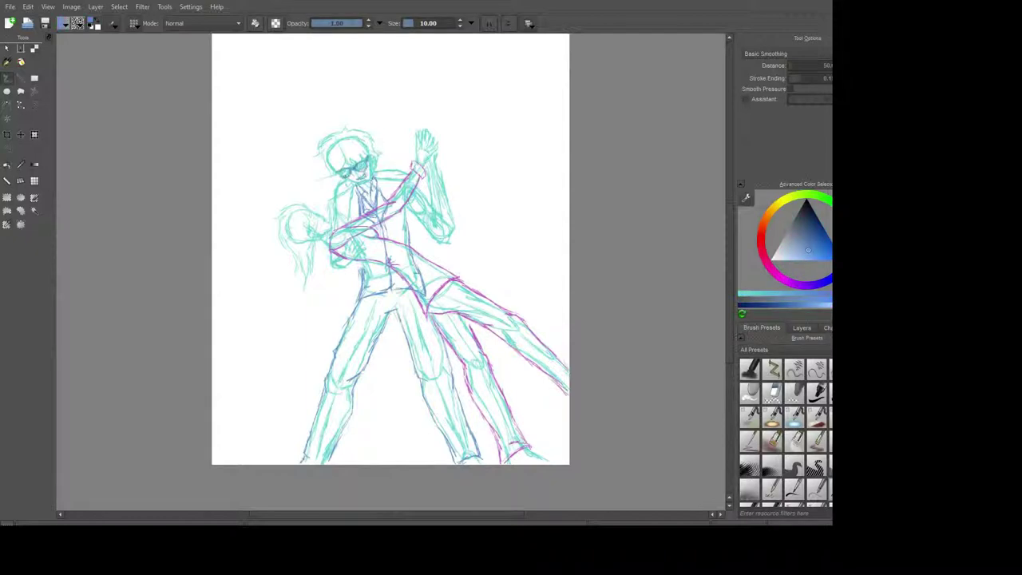
Ink the hair and face outlines of the standing dancer and the leaning dancer's hair in black
key(d)
scroll(391, 249, up, 1)
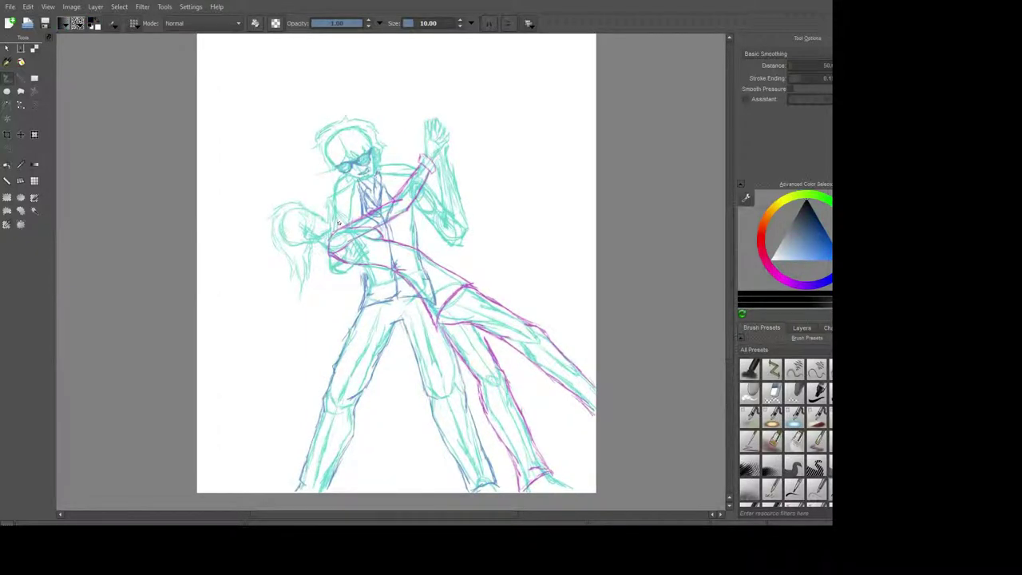
drag(356, 124, 356, 174)
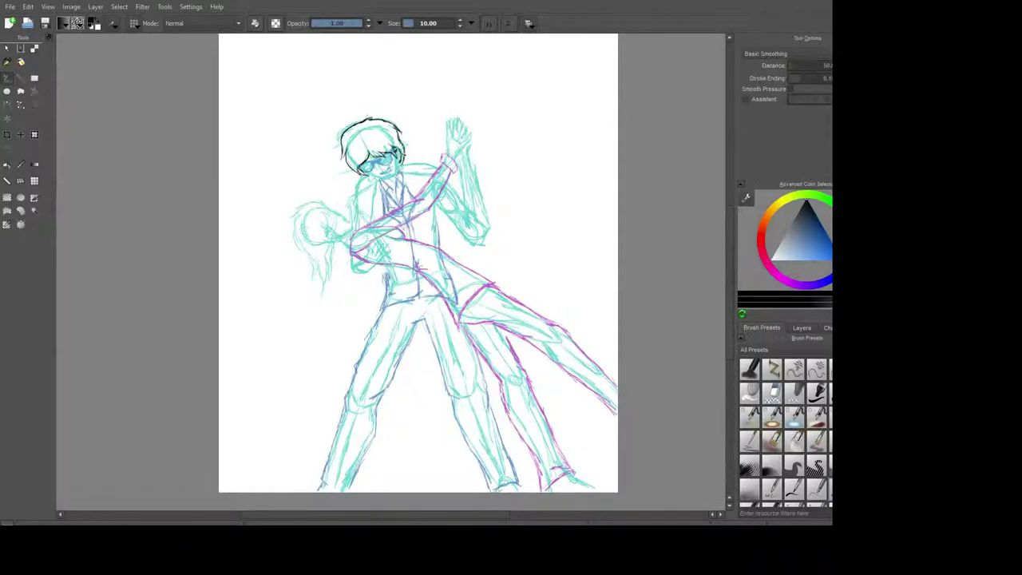
drag(359, 158, 404, 166)
mouse_move(325, 216)
mouse_down()
mouse_move(331, 279)
mouse_move(310, 281)
mouse_up()
drag(310, 231, 290, 261)
drag(313, 204, 289, 213)
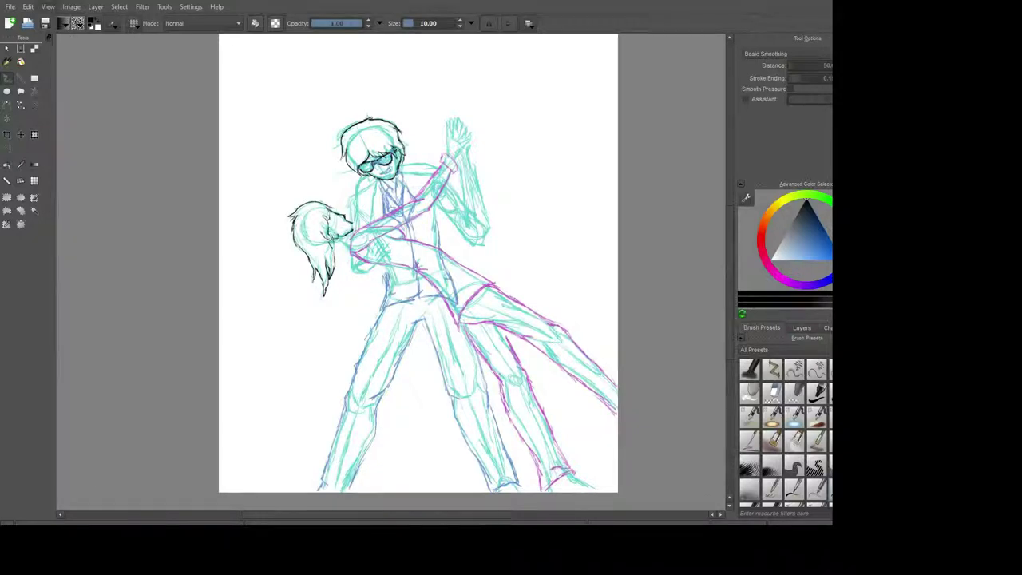
Ink the clasped hands, the cuff and the upper edge of the leaning dancer's sleeve, checking the drawing mirrored
key(e)
key(m)
key(e)
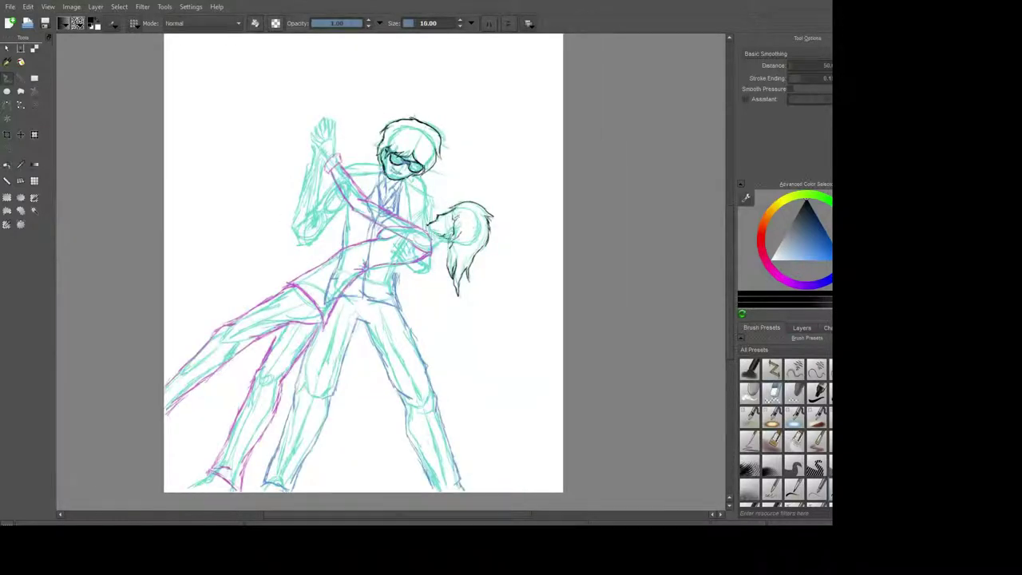
key(m)
drag(495, 137, 523, 136)
drag(355, 233, 457, 156)
drag(511, 96, 511, 256)
drag(464, 59, 579, 76)
key(e)
drag(551, 240, 479, 64)
key(e)
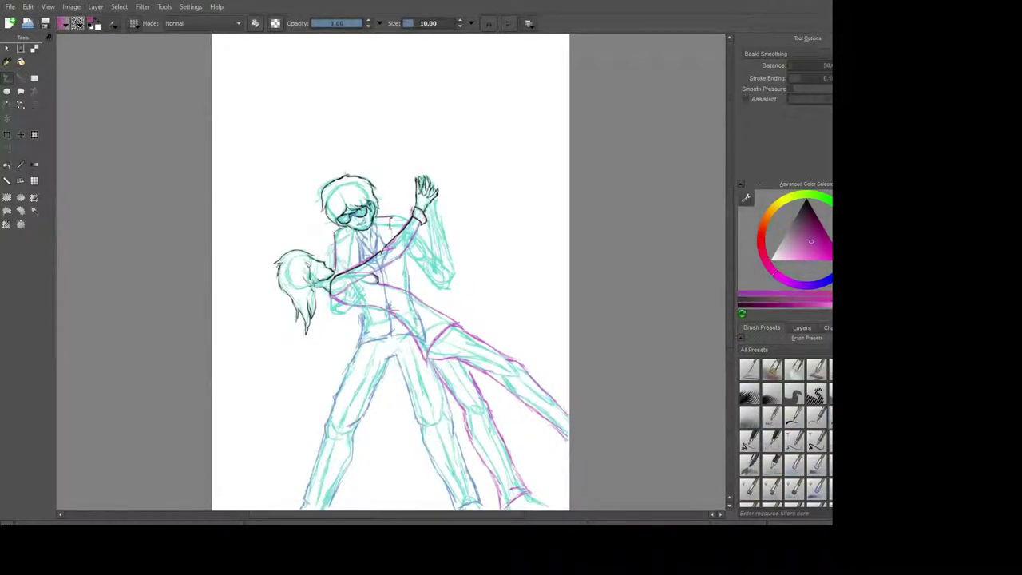
Ink the leaning dancer's jacket and both trouser legs in black on Layer 4
key(d)
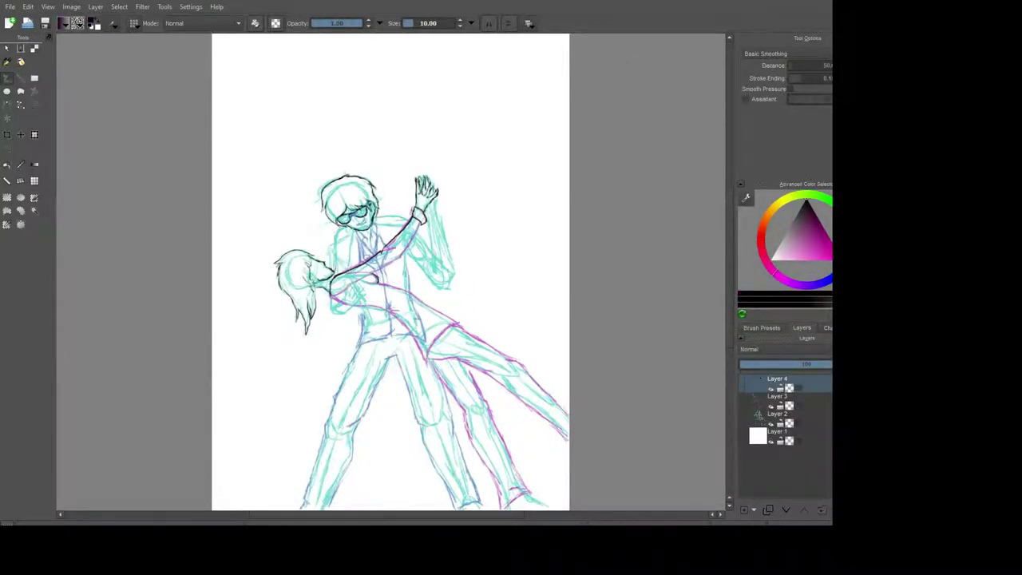
drag(334, 297, 428, 360)
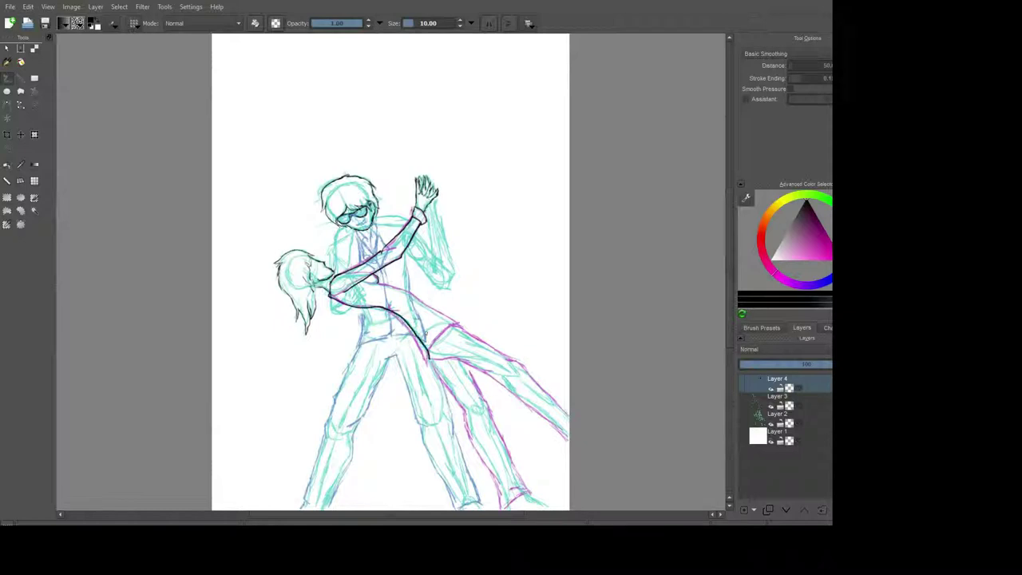
click(761, 328)
mouse_move(463, 325)
mouse_down()
mouse_move(427, 364)
mouse_move(508, 387)
mouse_move(569, 449)
mouse_up()
mouse_move(459, 327)
mouse_down()
mouse_move(536, 378)
mouse_move(568, 415)
mouse_up()
drag(462, 359, 533, 498)
drag(429, 360, 504, 499)
Ink the standing dancer's shoulders, raised arm, lapels, tie and waistcoat hem in black
drag(353, 227, 335, 275)
drag(376, 220, 400, 215)
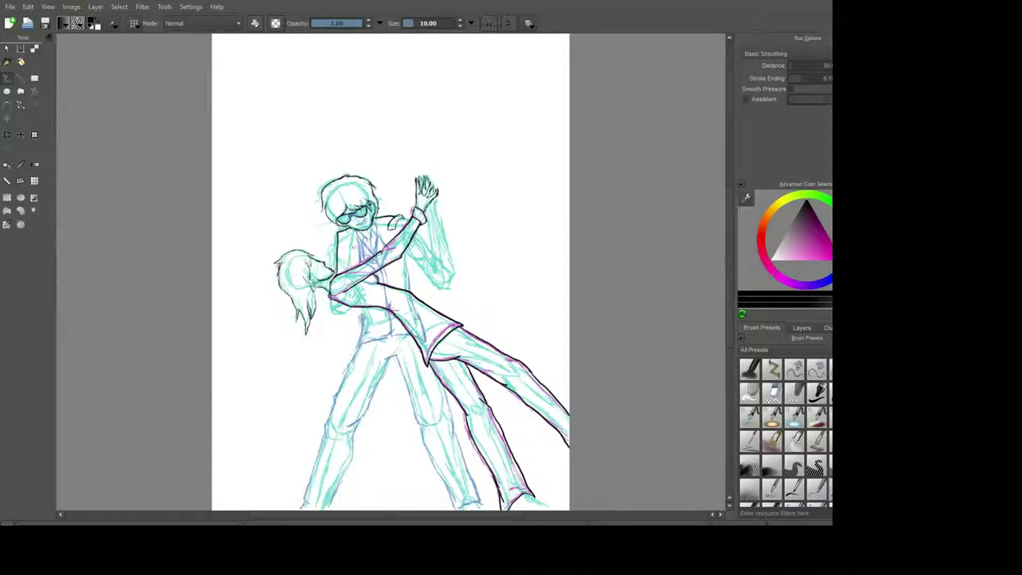
drag(245, 171, 490, 118)
key(ctrl+z)
click(773, 391)
key(e)
drag(444, 251, 457, 289)
mouse_move(436, 211)
mouse_down()
mouse_move(460, 278)
mouse_move(420, 267)
mouse_move(422, 254)
mouse_up()
mouse_move(351, 231)
mouse_down()
mouse_move(377, 246)
mouse_move(364, 264)
mouse_up()
mouse_move(372, 227)
mouse_down()
mouse_move(388, 255)
mouse_move(388, 289)
mouse_up()
drag(358, 309, 392, 345)
Ink both of the standing dancer's trouser legs in black, from the waist down to the ankles
scroll(391, 271, down, 3)
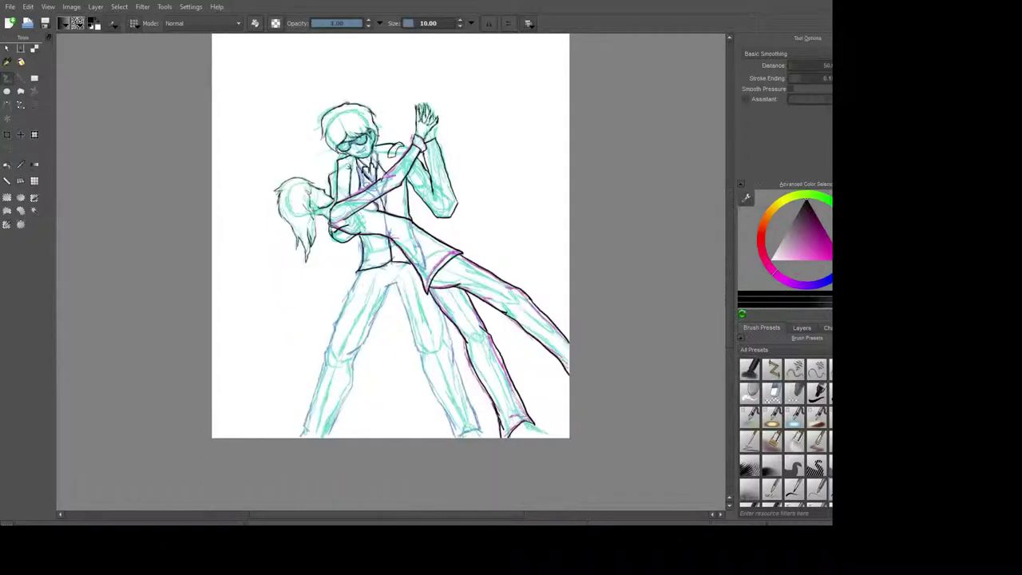
drag(341, 308, 324, 365)
drag(360, 271, 335, 330)
drag(315, 426, 301, 438)
drag(329, 354, 303, 434)
drag(356, 361, 327, 438)
drag(398, 282, 380, 304)
drag(382, 302, 347, 368)
drag(394, 283, 423, 356)
drag(423, 353, 459, 437)
drag(453, 356, 484, 436)
Ink the fine facial details of the standing dancer with a 5 px brush
click(816, 485)
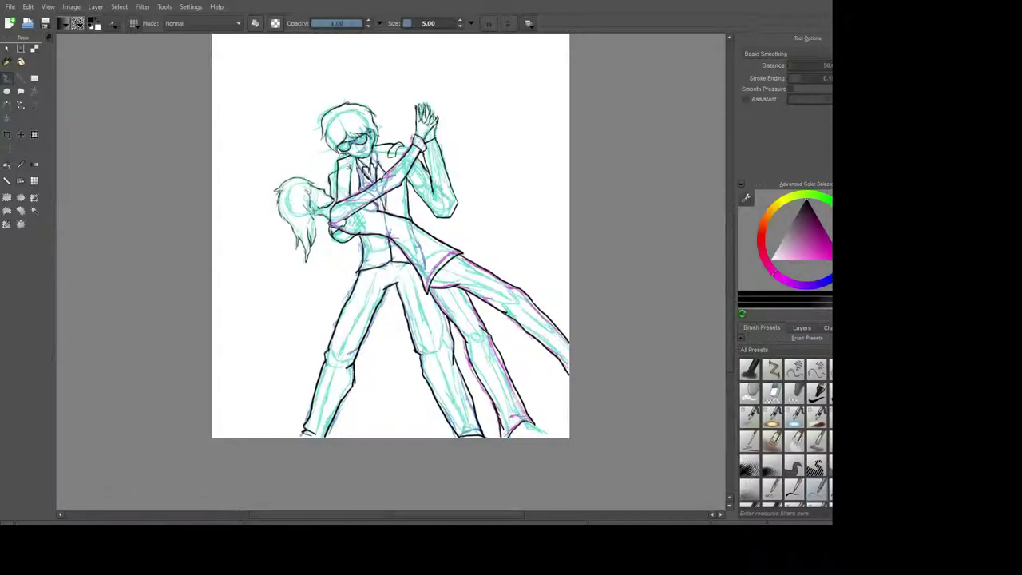
scroll(391, 240, up, 5)
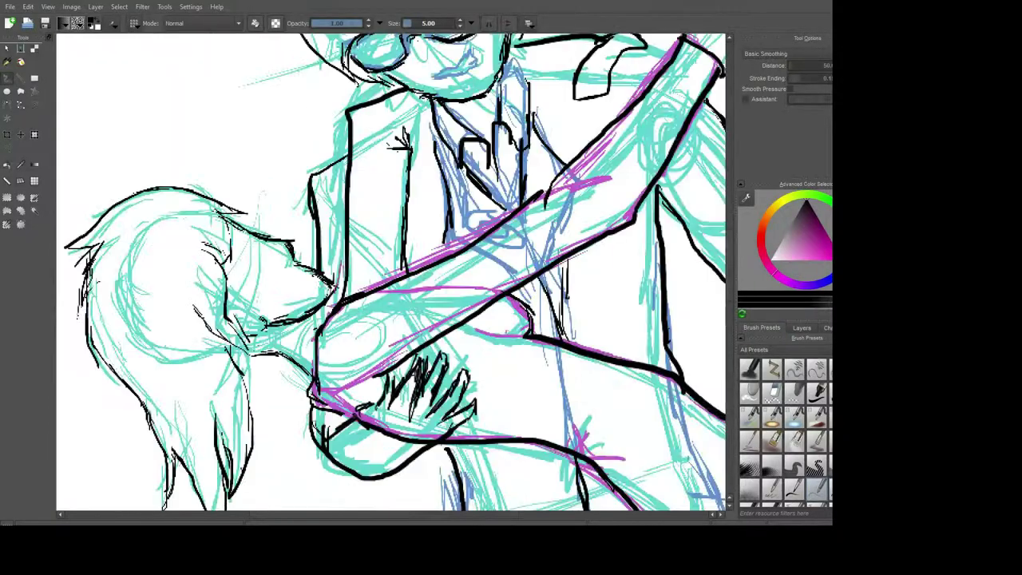
scroll(391, 240, down, 2)
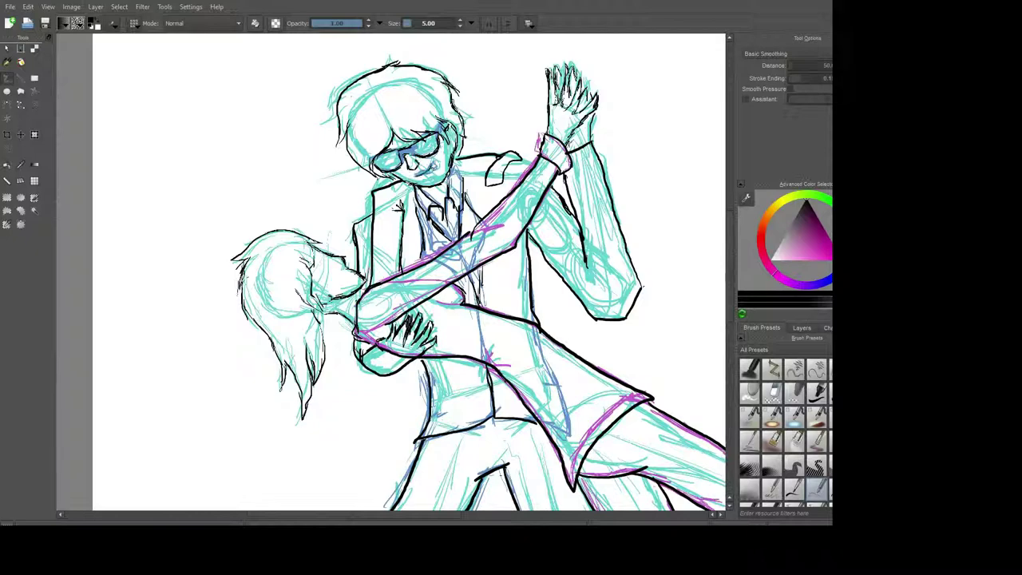
scroll(409, 272, down, 4)
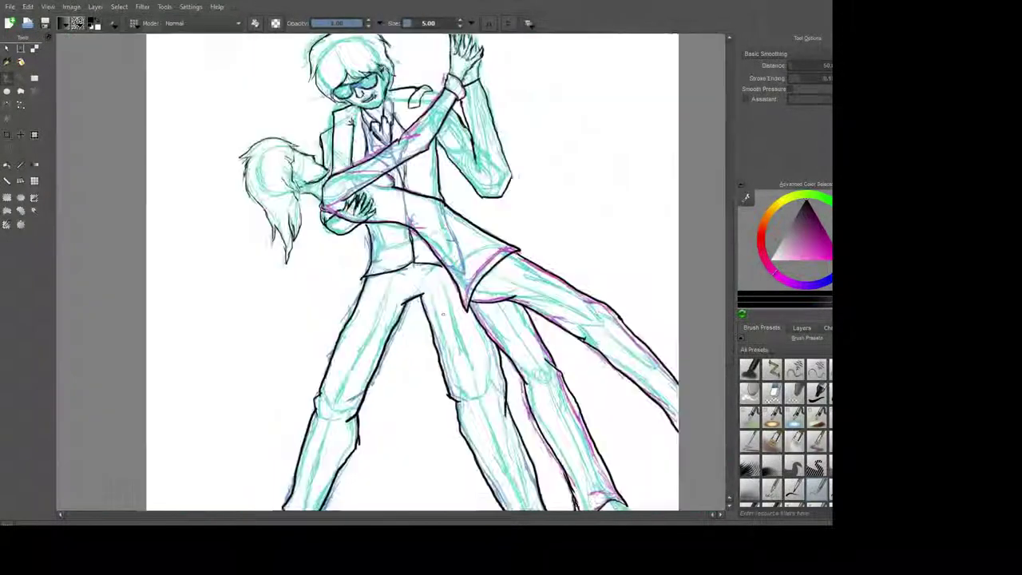
Delete the coloured clothing sketch on Layer 3, hide the teal sketch on Layer 2 and make Layer 4 active
click(801, 327)
key(shift+Delete)
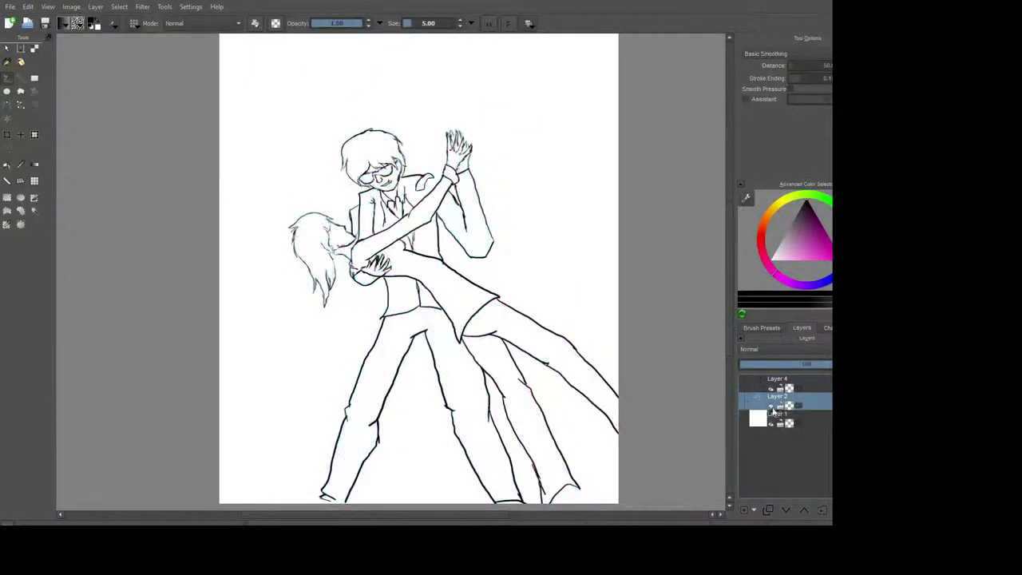
click(777, 380)
Draw the leaning dancer's eye and refine the lines of the face
scroll(331, 246, up, 5)
drag(334, 177, 422, 217)
click(761, 327)
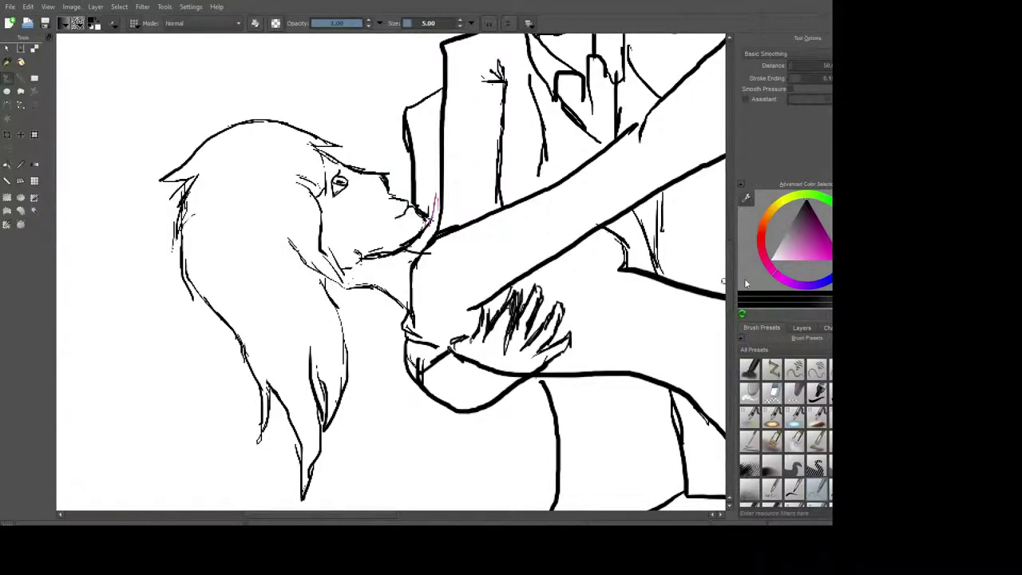
scroll(391, 272, down, 8)
scroll(391, 271, up, 5)
Paint the standing dancer's face, neck and hands tan on a new layer below the line art
key(])
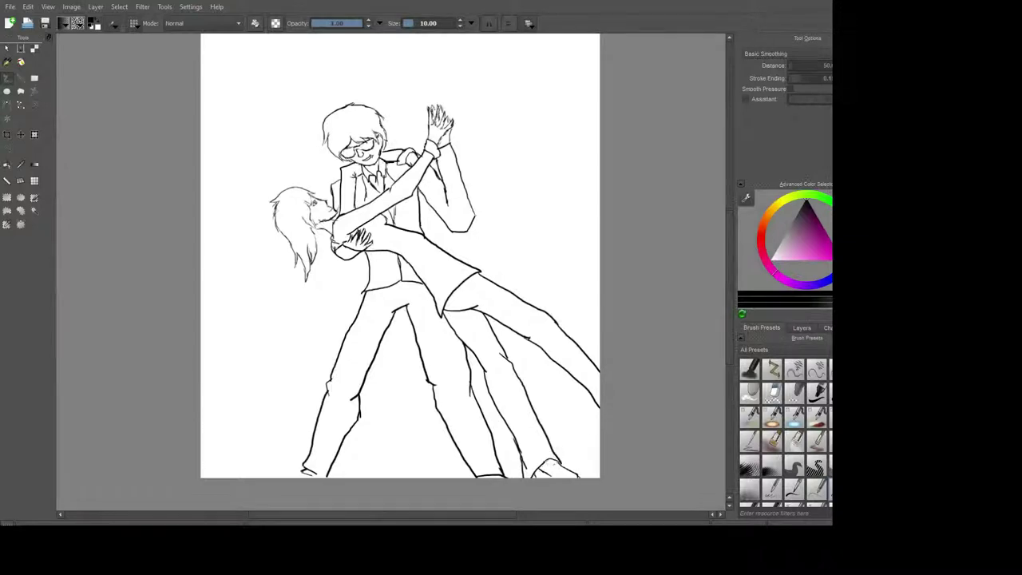
click(801, 327)
click(798, 245)
click(762, 327)
click(816, 437)
click(801, 327)
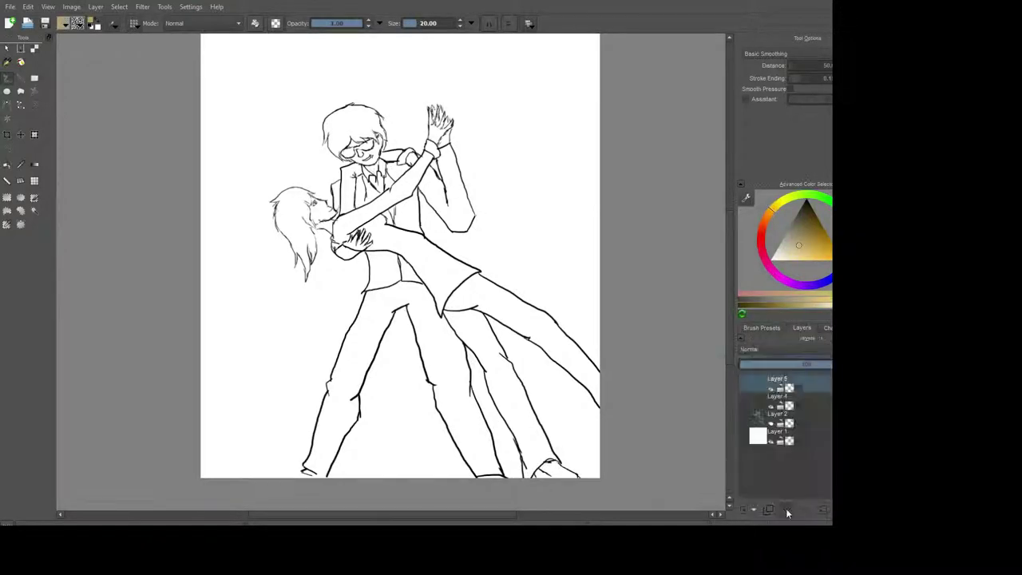
click(762, 327)
scroll(411, 150, up, 3)
mouse_move(335, 127)
mouse_down()
mouse_move(288, 159)
mouse_move(335, 172)
mouse_up()
mouse_move(479, 112)
mouse_down()
mouse_move(471, 143)
mouse_move(467, 72)
mouse_move(451, 97)
mouse_up()
mouse_move(275, 340)
mouse_down()
mouse_move(303, 319)
mouse_move(320, 339)
mouse_up()
Paint the standing dancer's hair dark brown
click(801, 327)
click(806, 217)
click(761, 327)
mouse_move(292, 103)
mouse_down()
mouse_move(255, 96)
mouse_move(327, 112)
mouse_up()
drag(240, 104, 335, 80)
mouse_move(263, 68)
mouse_down()
mouse_move(236, 132)
mouse_move(268, 169)
mouse_move(351, 100)
mouse_move(355, 152)
mouse_up()
Paint the standing dancer's raised jacket sleeve dark navy with a 25 px brush
click(801, 327)
click(761, 328)
click(785, 277)
mouse_move(479, 205)
mouse_down()
mouse_move(482, 260)
mouse_move(511, 271)
mouse_up()
drag(471, 144, 503, 224)
drag(515, 292, 531, 264)
drag(432, 219, 479, 296)
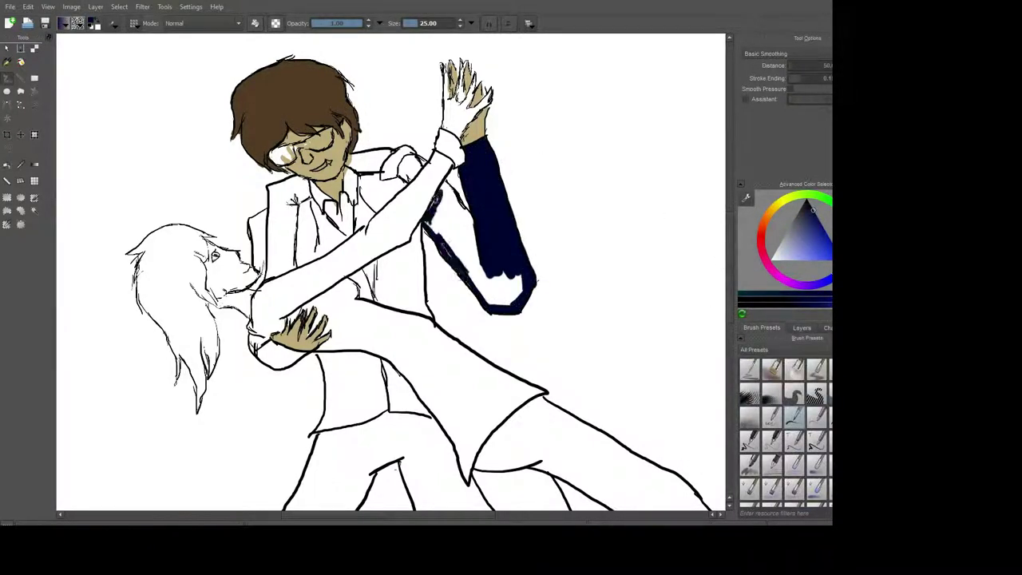
drag(440, 180, 471, 223)
scroll(782, 431, up, 2)
mouse_move(523, 246)
mouse_down()
mouse_move(534, 271)
mouse_move(527, 299)
mouse_move(516, 297)
mouse_up()
drag(428, 213, 450, 245)
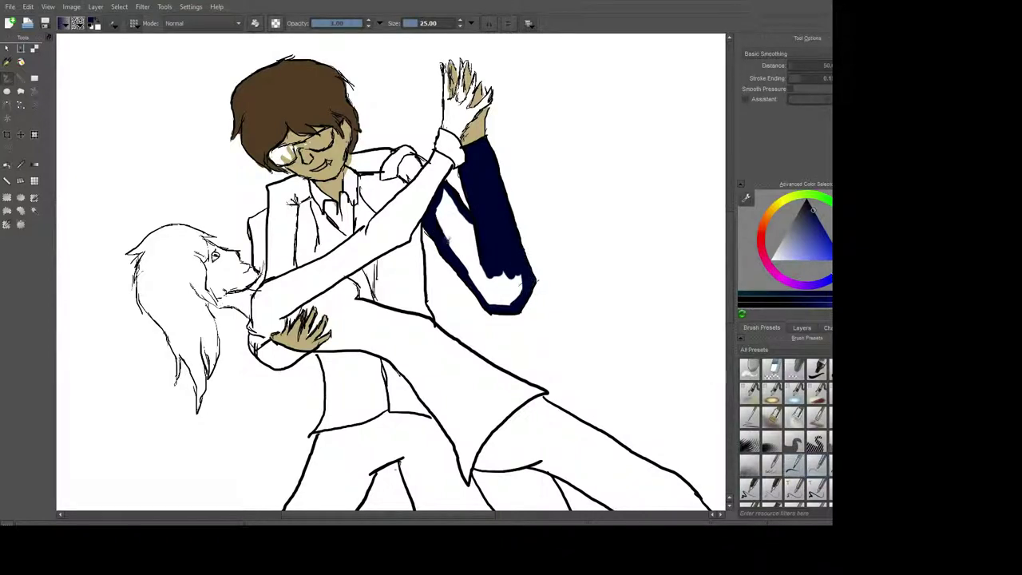
drag(447, 191, 511, 296)
Fill the standing dancer's jacket front and far shoulder with navy, using a 15 px brush for the narrow areas
mouse_move(364, 175)
mouse_down()
mouse_move(403, 208)
mouse_move(427, 313)
mouse_up()
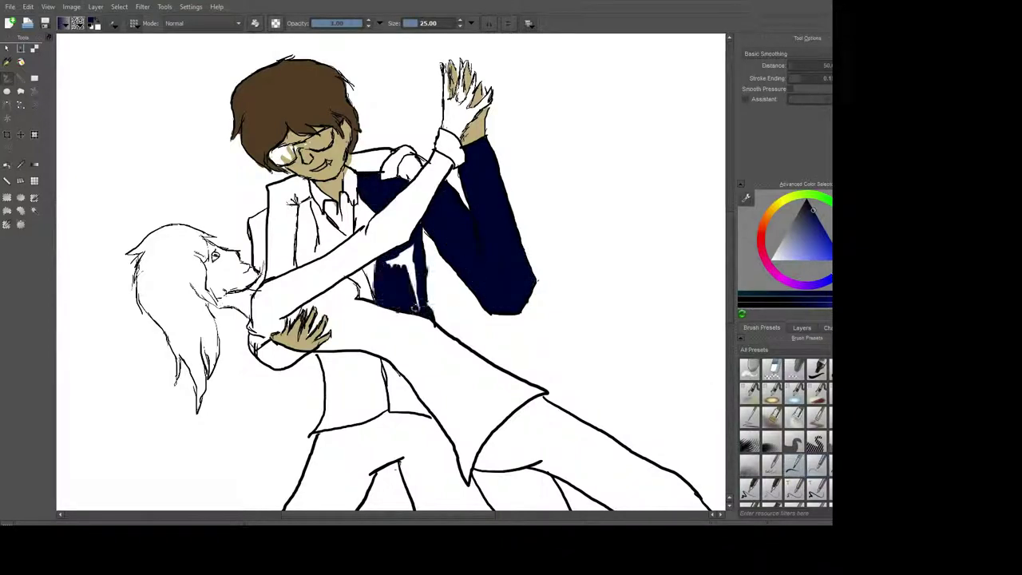
drag(399, 256, 419, 313)
key([)
key([)
key([)
drag(313, 219, 311, 247)
drag(302, 199, 307, 266)
drag(258, 209, 254, 293)
click(772, 369)
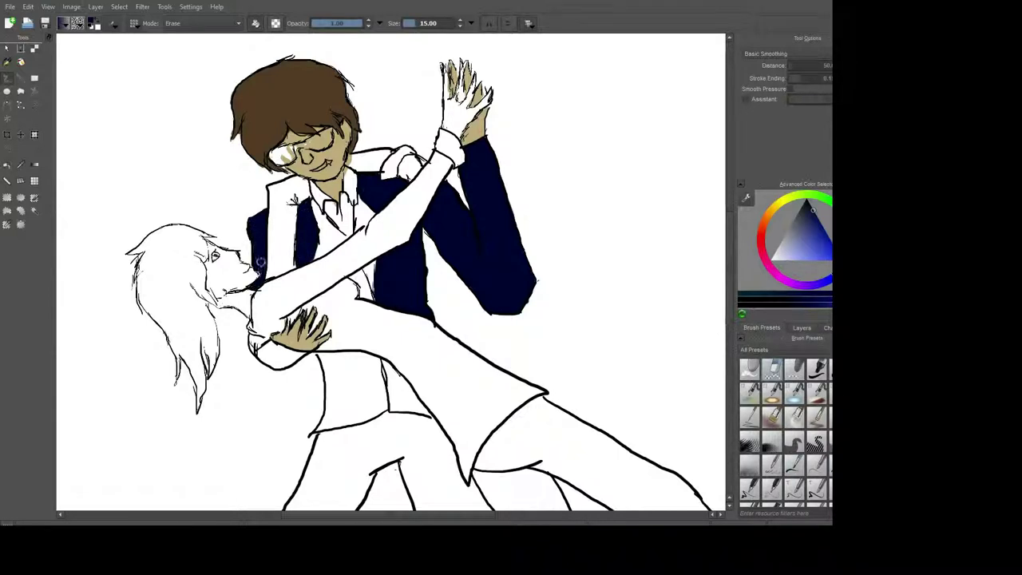
key(/)
Paint the standing dancer's lower torso and both trouser legs navy on the sky clothes layer
click(801, 327)
mouse_move(332, 391)
mouse_down()
mouse_move(367, 423)
mouse_move(400, 383)
mouse_move(327, 382)
mouse_move(399, 375)
mouse_move(391, 335)
mouse_up()
scroll(391, 335, down, 8)
drag(324, 151, 287, 236)
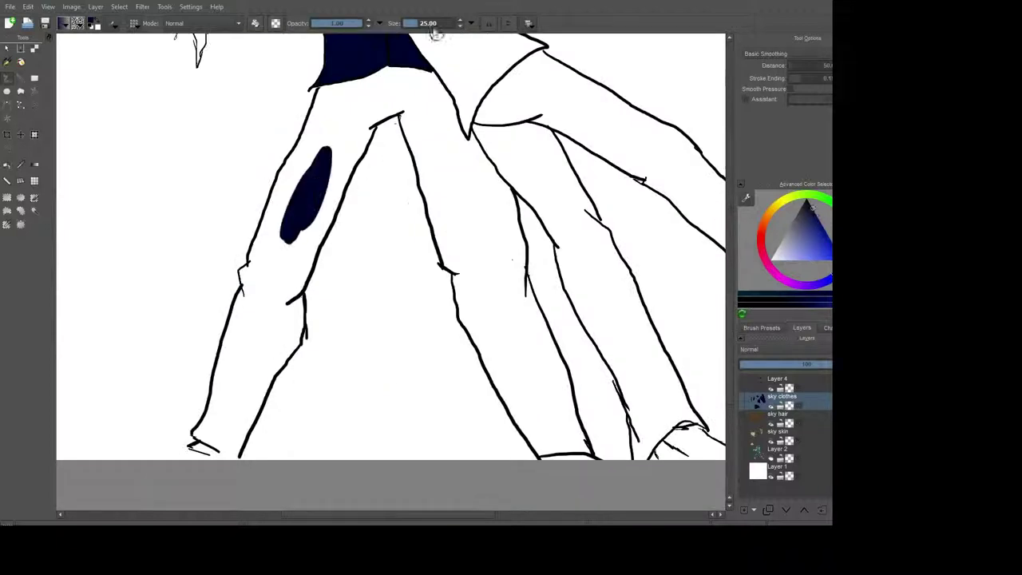
mouse_move(416, 136)
mouse_down()
mouse_move(468, 244)
mouse_move(224, 431)
mouse_up()
click(762, 327)
mouse_move(391, 108)
mouse_down()
mouse_move(340, 185)
mouse_move(292, 351)
mouse_move(171, 452)
mouse_move(245, 301)
mouse_move(307, 96)
mouse_move(447, 88)
mouse_move(475, 151)
mouse_move(435, 237)
mouse_move(503, 384)
mouse_move(587, 443)
mouse_move(539, 335)
mouse_move(558, 347)
mouse_up()
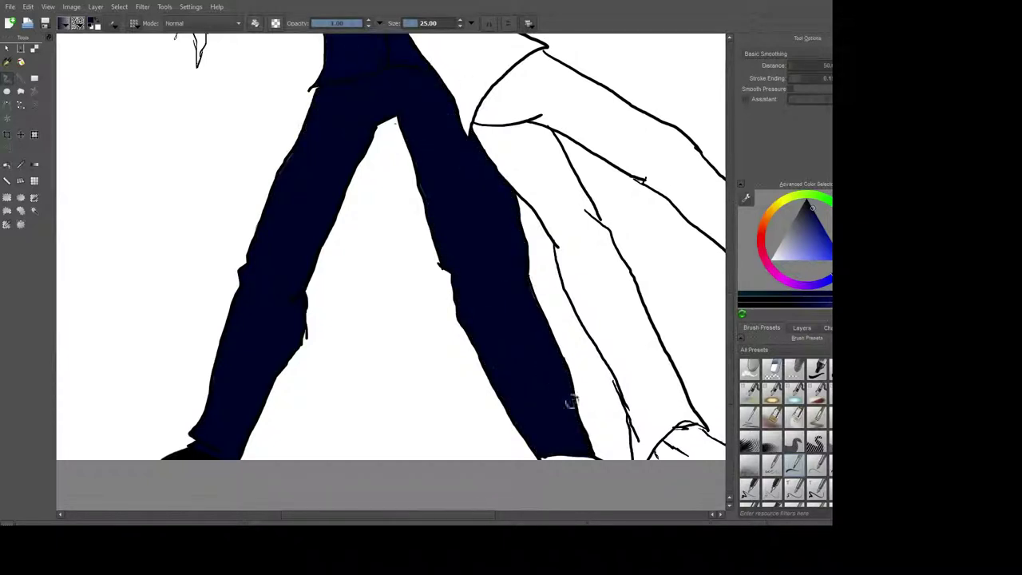
Paint the visible shirt front of the standing dancer a pale grey
scroll(391, 271, up, 5)
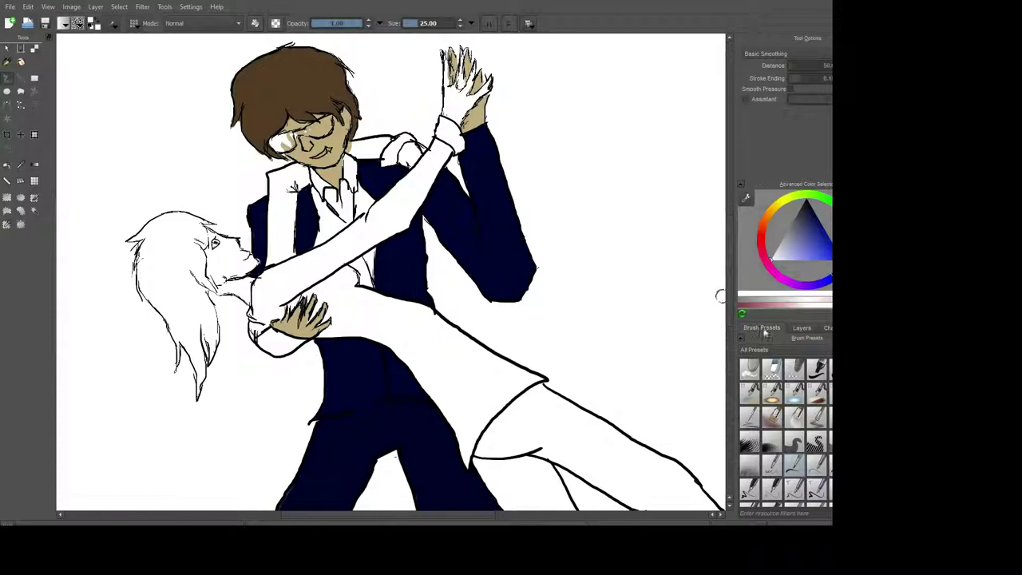
click(783, 246)
mouse_move(311, 188)
mouse_down()
mouse_move(339, 224)
mouse_move(365, 191)
mouse_move(369, 264)
mouse_move(359, 273)
mouse_up()
ctrl+click(382, 284)
ctrl+click(351, 264)
Paint the leaning dancer's long top and near sleeve dark red on that dancer's clothes layer
click(802, 328)
click(798, 402)
click(762, 327)
click(763, 228)
click(816, 220)
mouse_move(431, 342)
mouse_down()
mouse_move(500, 401)
mouse_move(495, 447)
mouse_move(463, 463)
mouse_up()
drag(435, 371, 483, 431)
drag(371, 320, 467, 351)
mouse_move(419, 314)
mouse_down()
mouse_move(376, 324)
mouse_move(431, 171)
mouse_move(287, 320)
mouse_move(283, 182)
mouse_up()
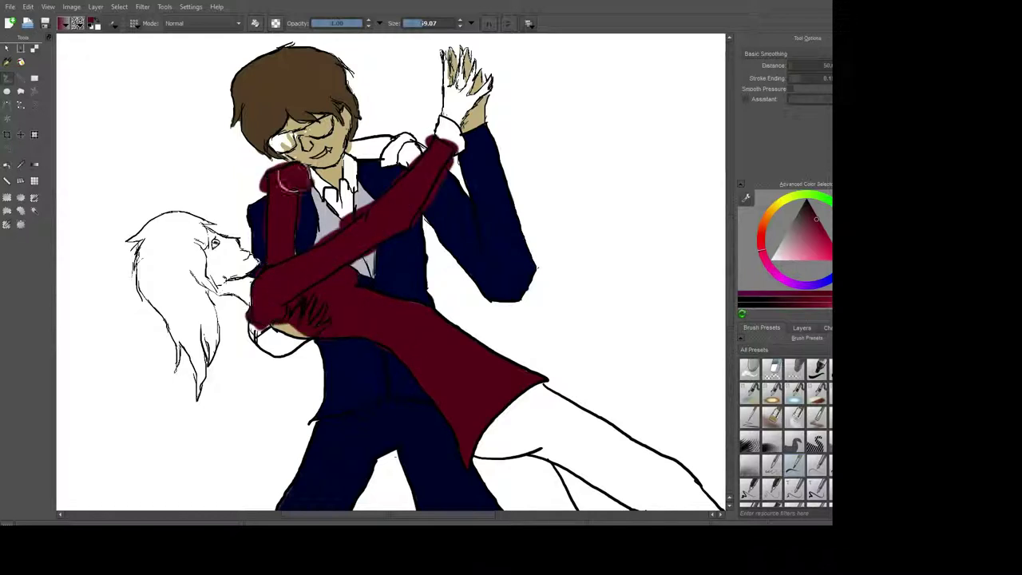
Fill the leaning dancer's far sleeve behind the standing dancer's neck with dark red and erase the spill around the near shoulder
drag(344, 158, 399, 142)
key(e)
drag(262, 170, 270, 195)
click(794, 465)
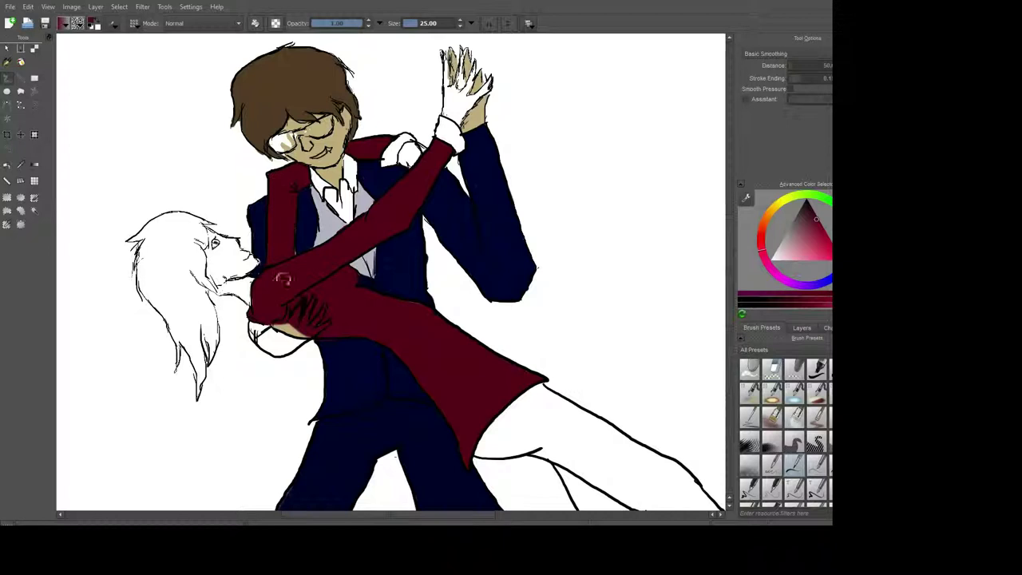
Clear the dark red paint from the standing dancer's supporting hand with a 10 px brush
key(bracketleft)
key(bracketleft)
key(bracketleft)
mouse_move(288, 307)
mouse_down()
mouse_move(300, 328)
mouse_move(311, 320)
mouse_up()
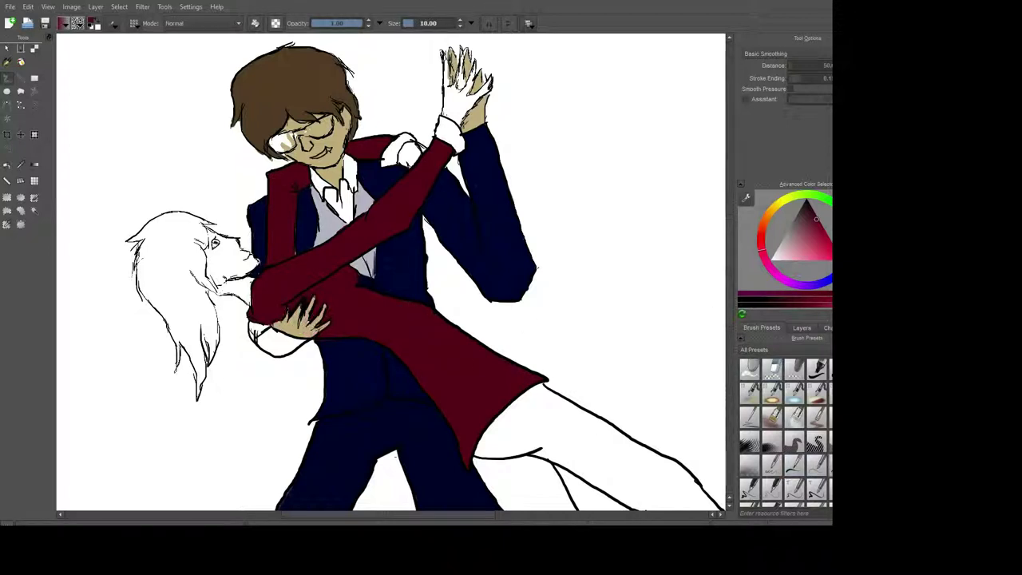
Paint both of the leaning dancer's sleeve cuffs dusty pink with a 25 px brush
click(794, 465)
click(794, 244)
drag(443, 122, 452, 141)
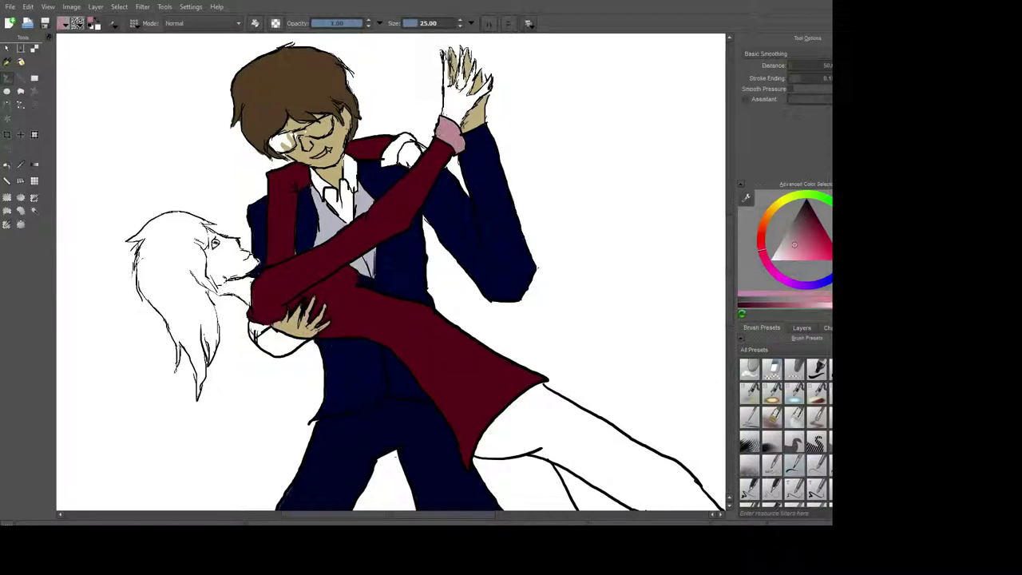
drag(384, 164, 411, 137)
Paint both of the leaning dancer's trouser legs very dark brown up to the hem of the top
drag(597, 353, 435, 18)
click(828, 279)
drag(828, 280, 818, 286)
click(810, 209)
mouse_move(335, 111)
mouse_down()
mouse_move(423, 239)
mouse_move(495, 411)
mouse_up()
drag(391, 88, 619, 272)
drag(343, 88, 388, 228)
drag(479, 399, 353, 144)
drag(615, 319, 335, 98)
ctrl+click(380, 43)
ctrl+click(359, 56)
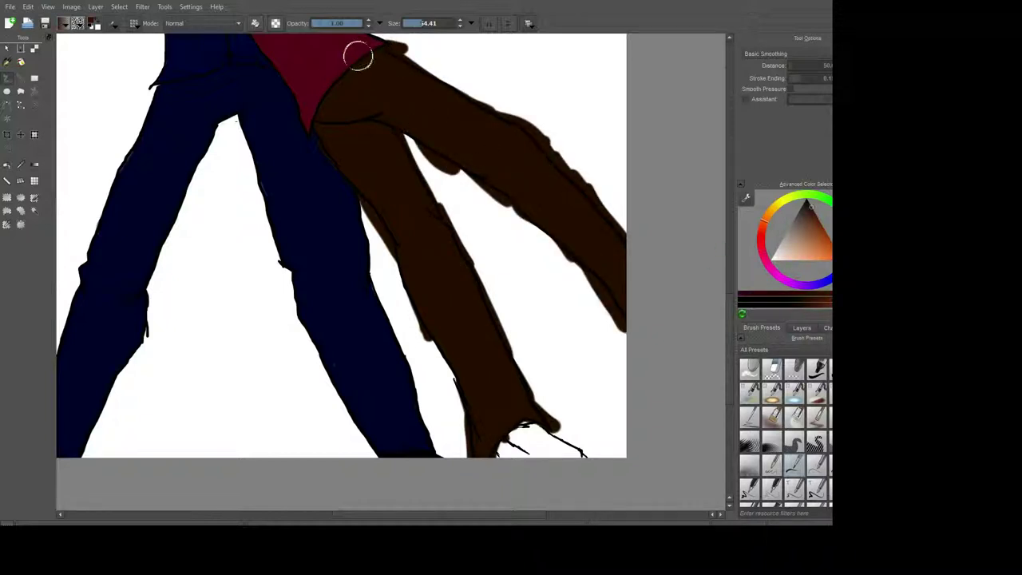
Erase the brown spill outside the leaning dancer's trouser outlines with a 15 px eraser and tidy the hem at the foot
click(771, 368)
drag(595, 190, 472, 94)
drag(385, 41, 477, 182)
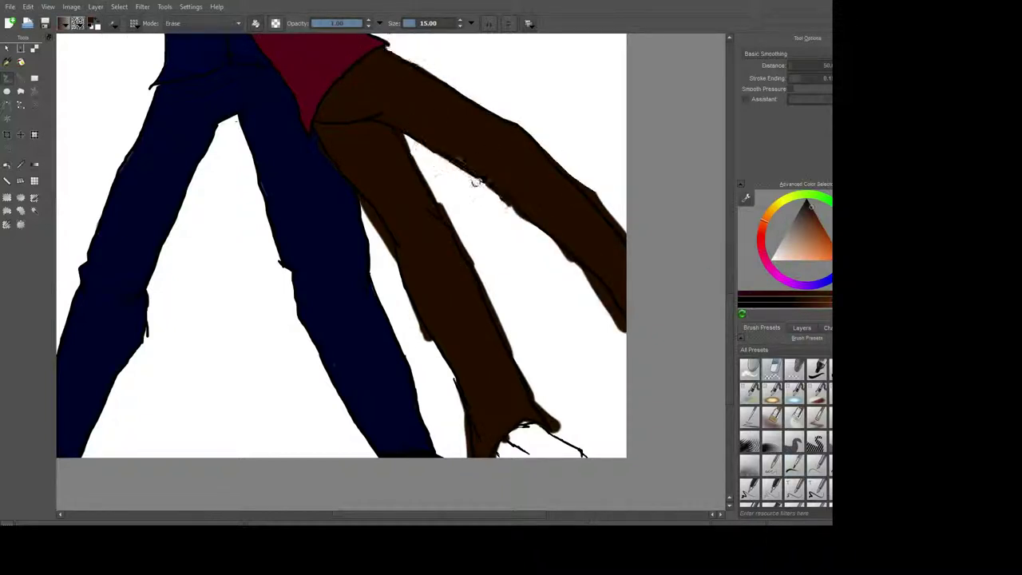
mouse_move(591, 283)
mouse_down()
mouse_move(571, 262)
mouse_move(611, 200)
mouse_up()
mouse_move(359, 192)
mouse_down()
mouse_move(435, 335)
mouse_move(525, 365)
mouse_move(401, 137)
mouse_up()
click(771, 369)
drag(451, 226, 404, 127)
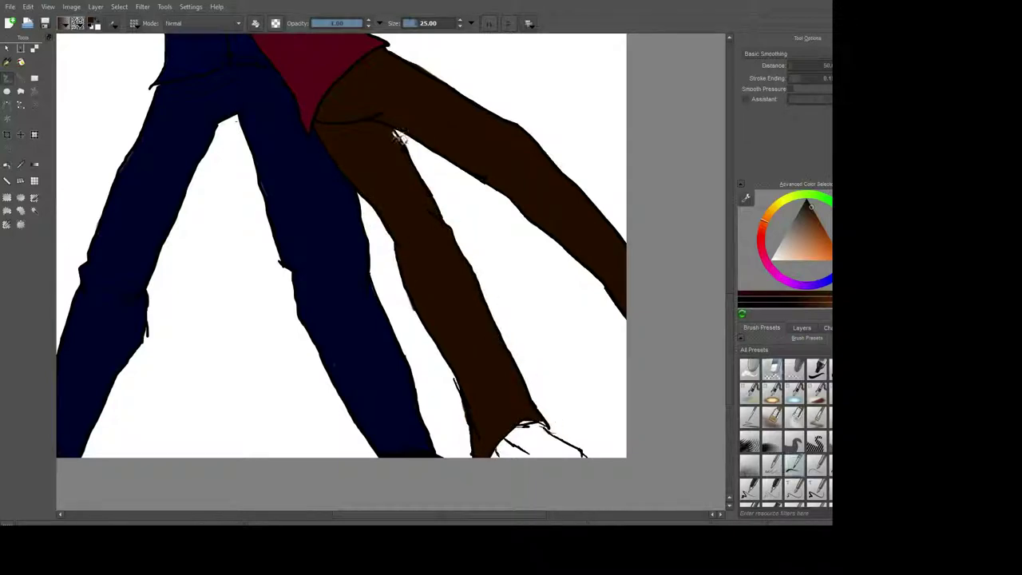
drag(559, 435, 504, 439)
Paint the leaning dancer's hair bright red on that dancer's hair layer, undoing one stray stroke
click(802, 329)
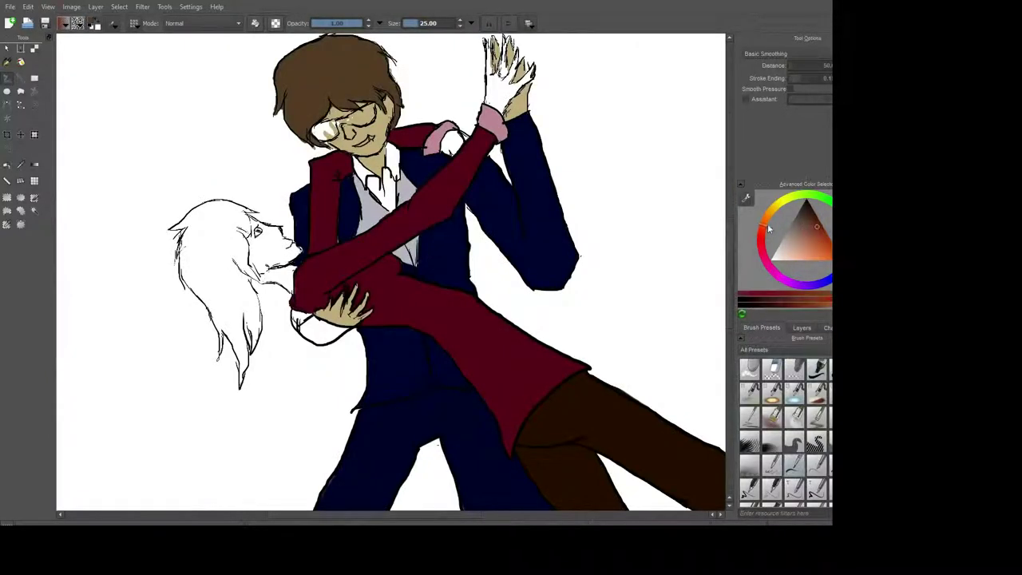
click(769, 241)
click(824, 236)
drag(209, 217, 240, 279)
click(793, 463)
drag(196, 212, 243, 320)
drag(169, 127, 112, 208)
key(ctrl+z)
drag(180, 263, 216, 316)
Erase the red spill around the tips and edges of the leaning dancer's hair with a 15 px eraser
click(788, 478)
mouse_move(176, 215)
mouse_down()
mouse_move(200, 276)
mouse_move(255, 204)
mouse_move(215, 391)
mouse_up()
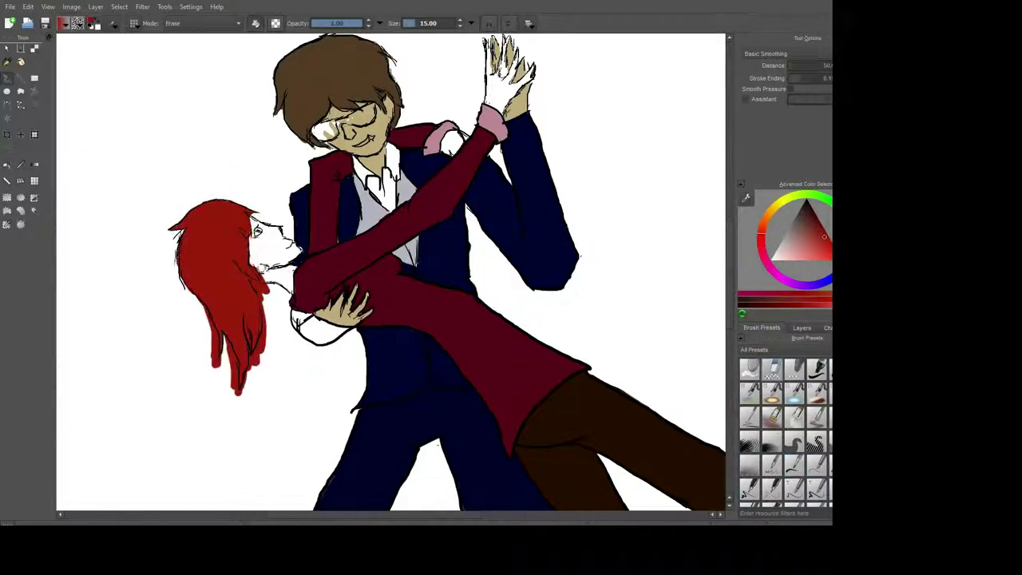
drag(269, 267, 255, 356)
drag(189, 354, 214, 335)
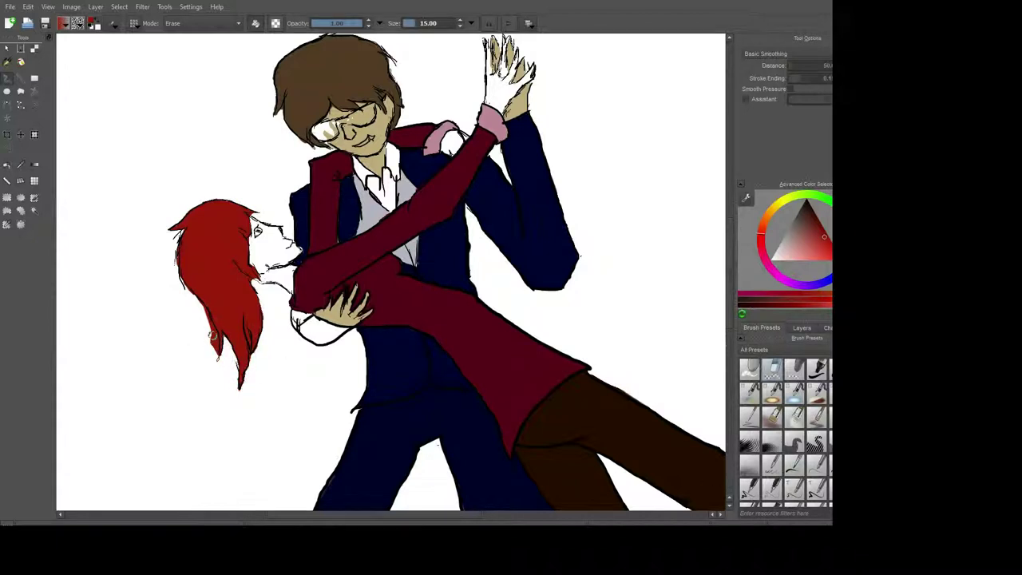
Paint the leaning dancer's face, neck and raised hand light peach on that dancer's skin layer with a 25 px brush
click(793, 461)
click(801, 328)
click(794, 250)
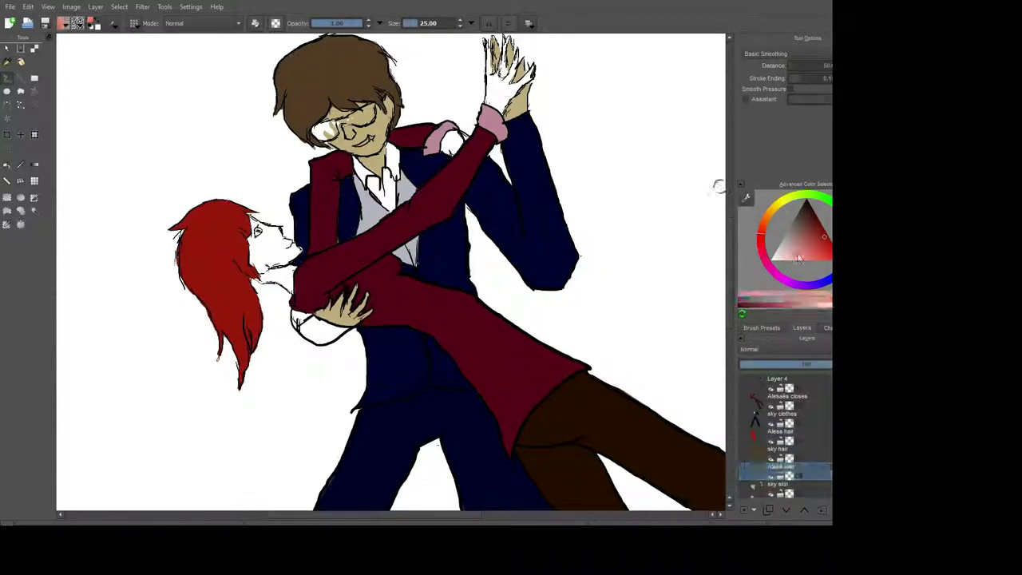
click(761, 327)
mouse_move(284, 277)
mouse_down()
mouse_move(262, 254)
mouse_move(271, 228)
mouse_up()
drag(511, 100, 522, 72)
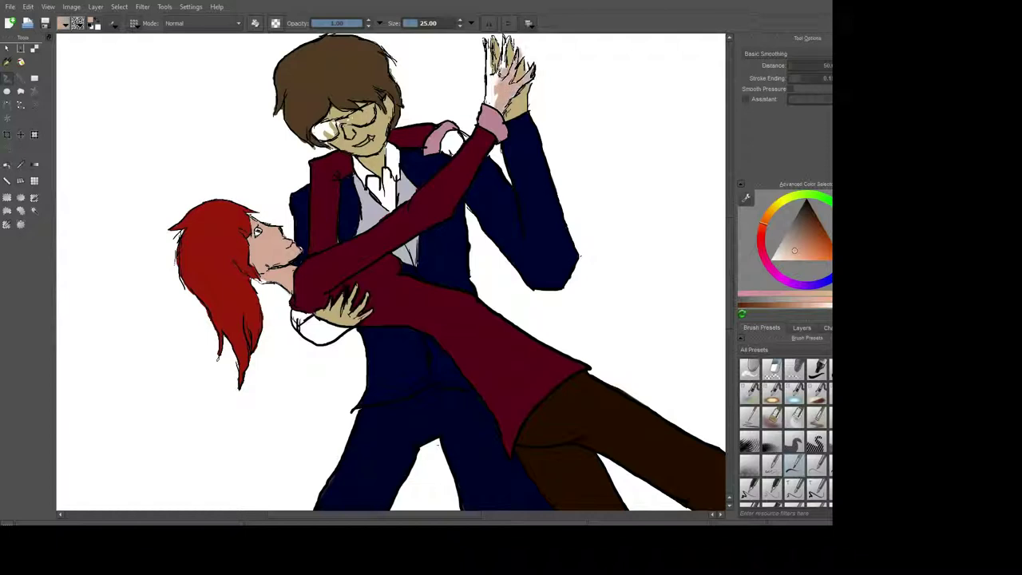
drag(495, 40, 476, 114)
Paint the leaning dancer's hand resting on the standing dancer's shoulder light peach
click(771, 369)
click(793, 461)
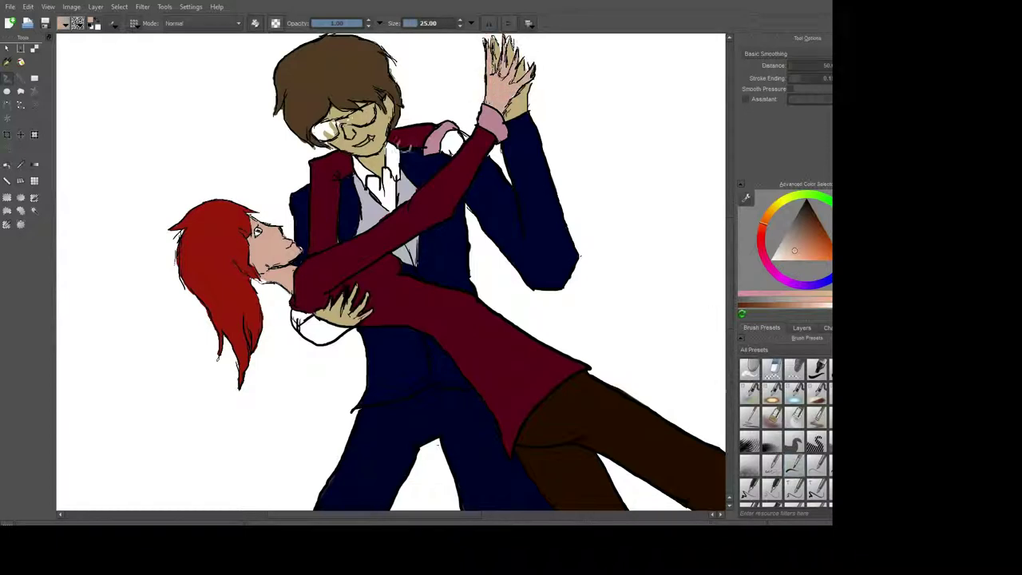
ctrl+click(452, 146)
Fill the standing dancer's supporting sleeve below the leaning dancer's shoulder with navy
click(802, 327)
mouse_move(344, 339)
mouse_down()
mouse_move(303, 319)
mouse_move(331, 331)
mouse_up()
key(Page_Down)
key(Page_Down)
key(Page_Down)
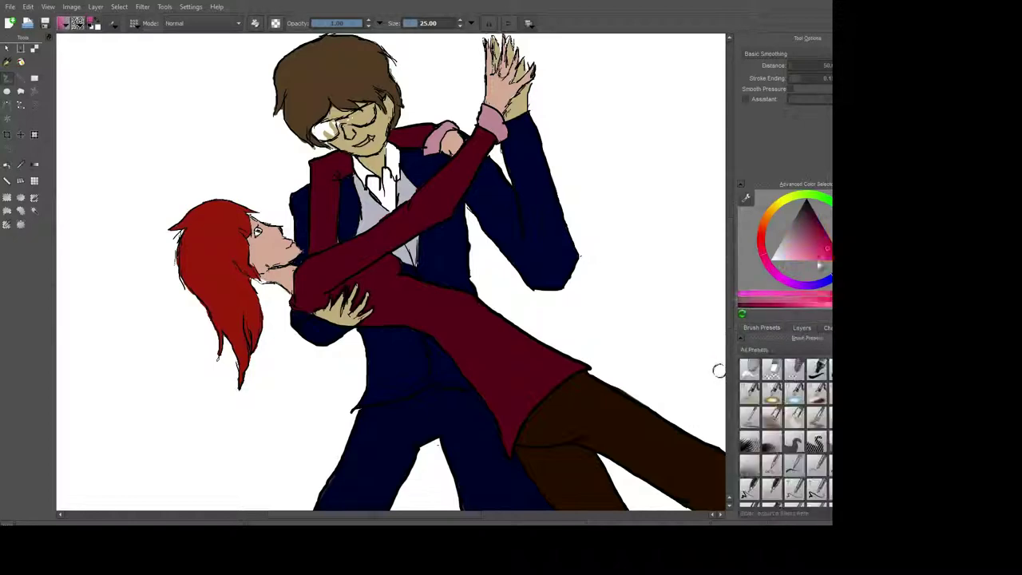
Colour the leaning dancer's lips pink
scroll(333, 274, up, 5)
scroll(467, 303, down, 5)
click(771, 371)
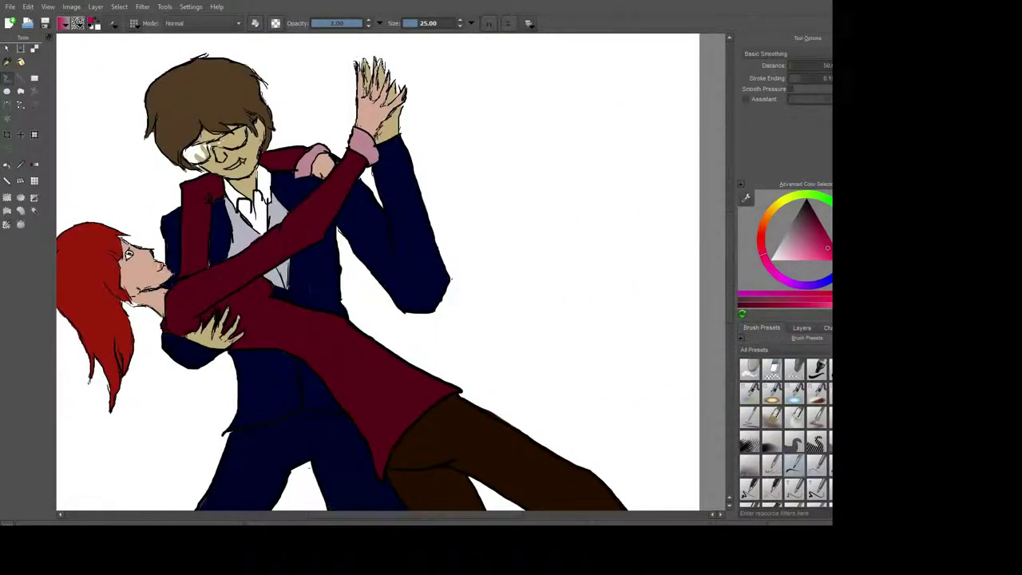
Paint the lenses of the standing dancer's sunglasses in the default black
click(801, 327)
key(Page_Up)
key(Page_Up)
key(d)
key(Page_Down)
drag(209, 147, 244, 134)
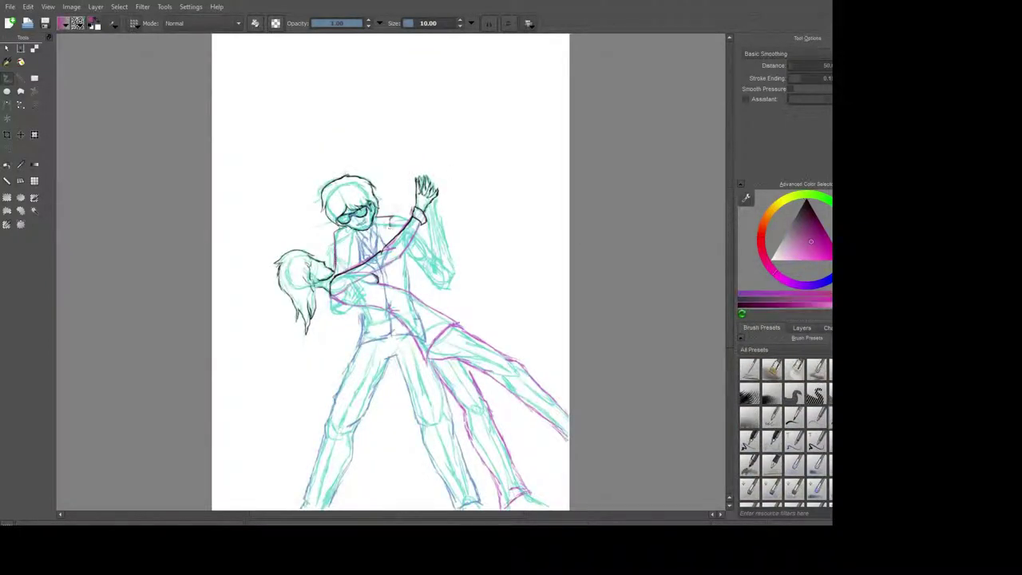
Ink the leaning dancer's torso, sleeves and legs in black on Layer 4 with a 10 px brush
key(d)
click(799, 328)
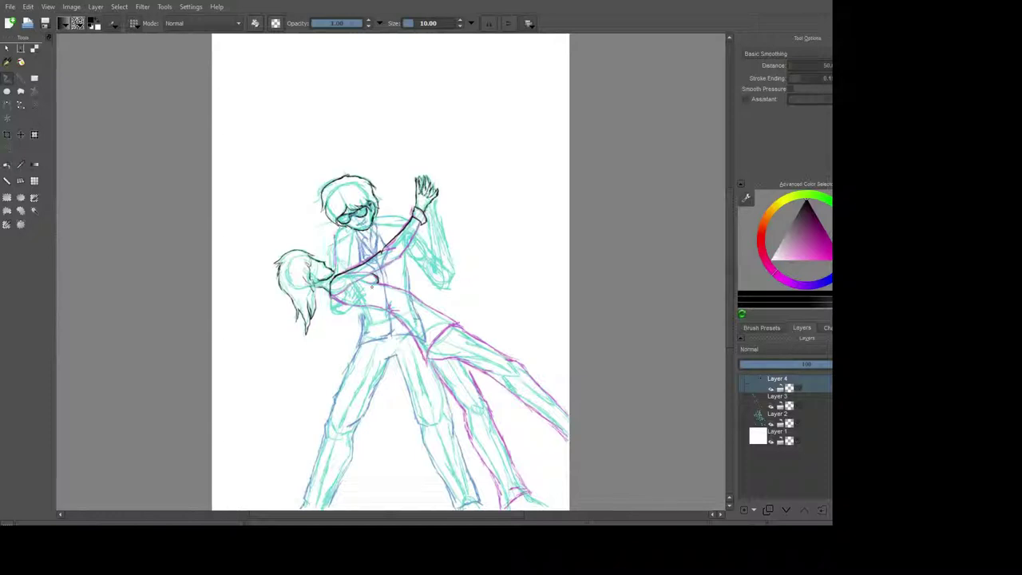
click(761, 327)
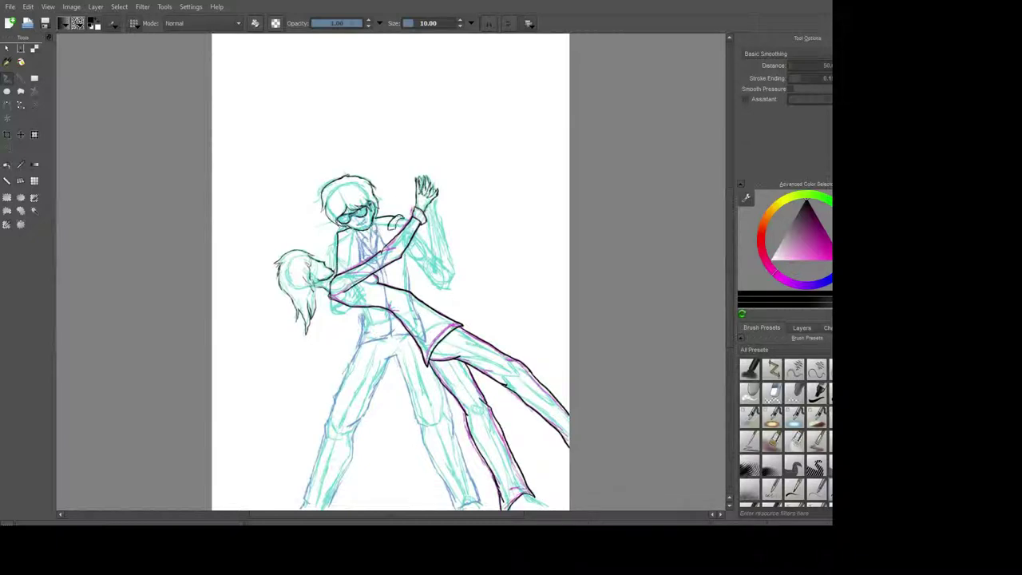
Ink the standing dancer's jacket, arms and trouser legs in black with the 10 px brush, undoing one stray stroke
drag(234, 141, 559, 96)
key(ctrl+z)
drag(349, 233, 353, 267)
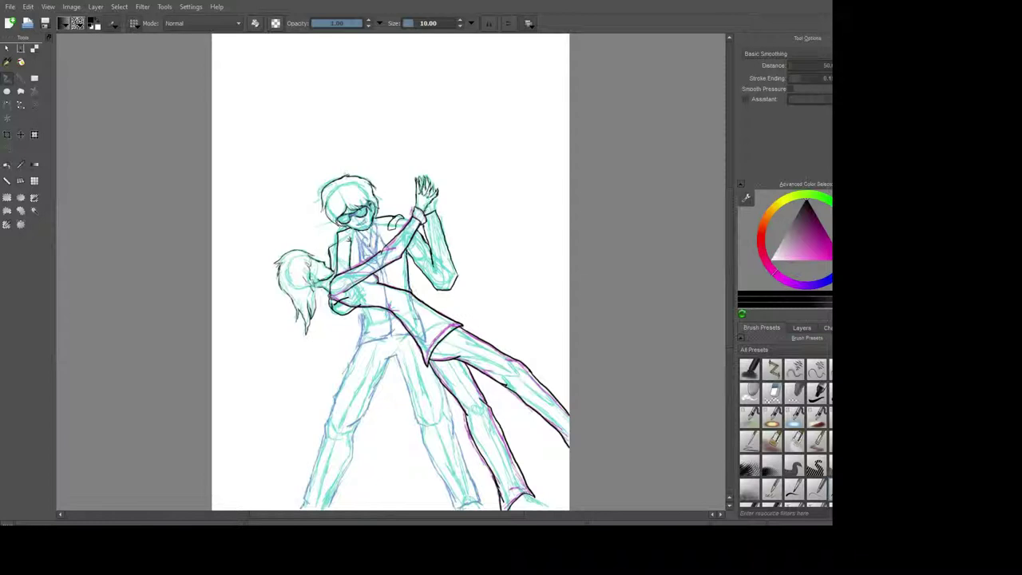
scroll(390, 271, down, 3)
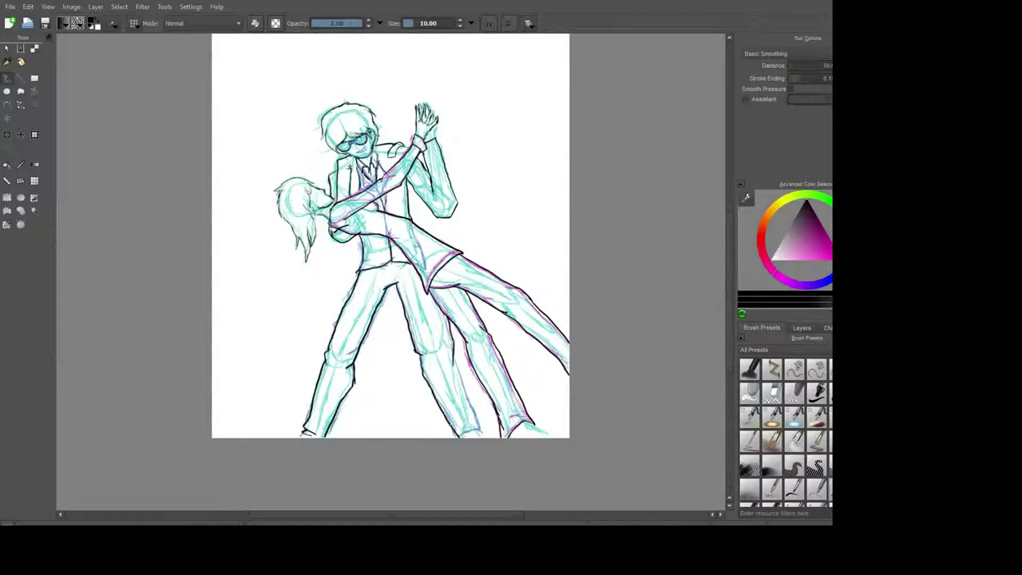
Ink the fingers of the standing dancer's supporting hand with a 5 px brush
click(816, 490)
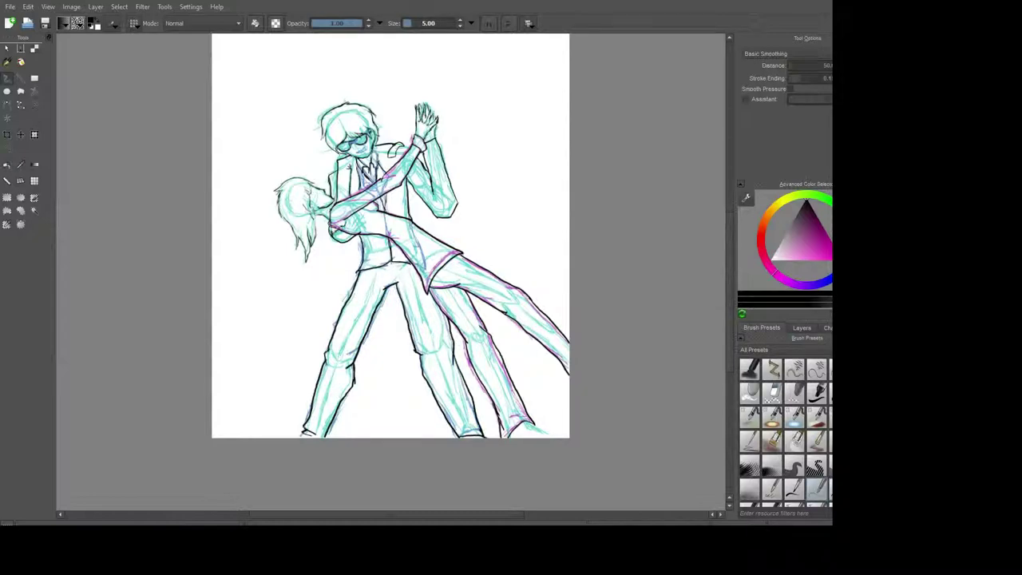
scroll(642, 285, up, 5)
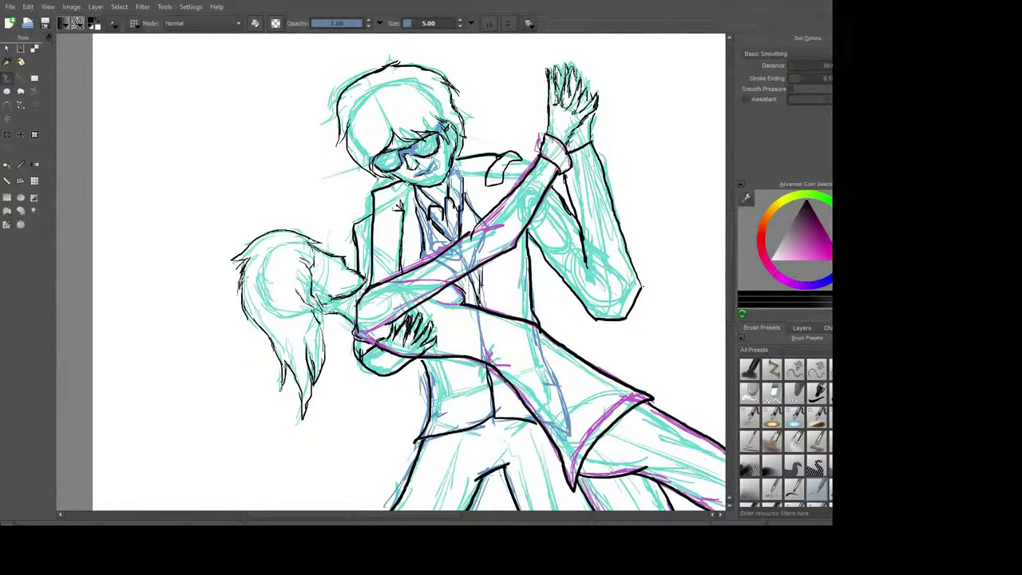
scroll(642, 285, down, 6)
scroll(643, 286, up, 3)
Delete Layer 3, hide the rough sketch on Layer 2 and make Layer 4 active again
click(801, 328)
key(shift+Delete)
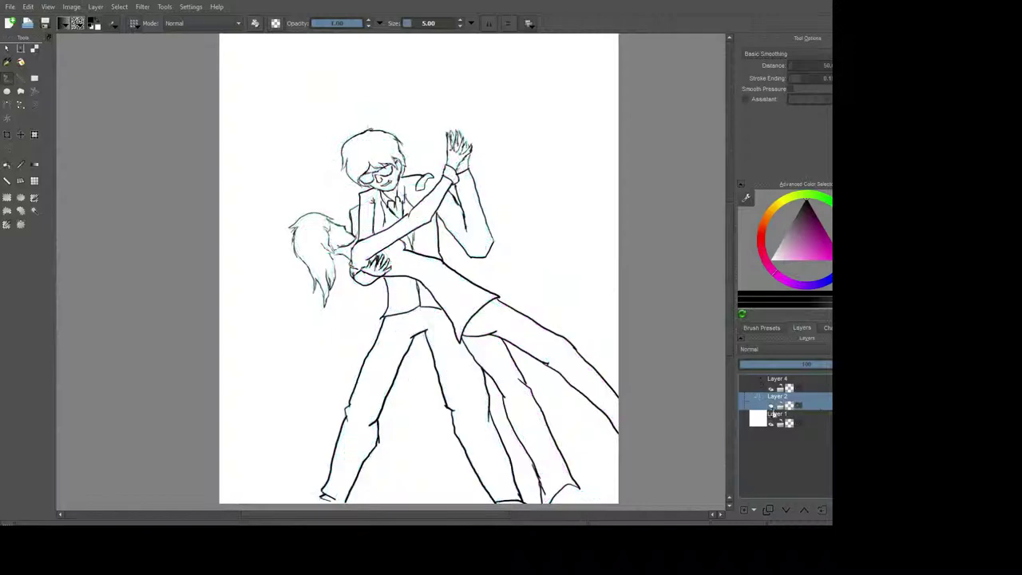
click(777, 380)
Finish the line art by inking the leaning dancer's eye, hand on the shoulder and foot
scroll(332, 242, up, 4)
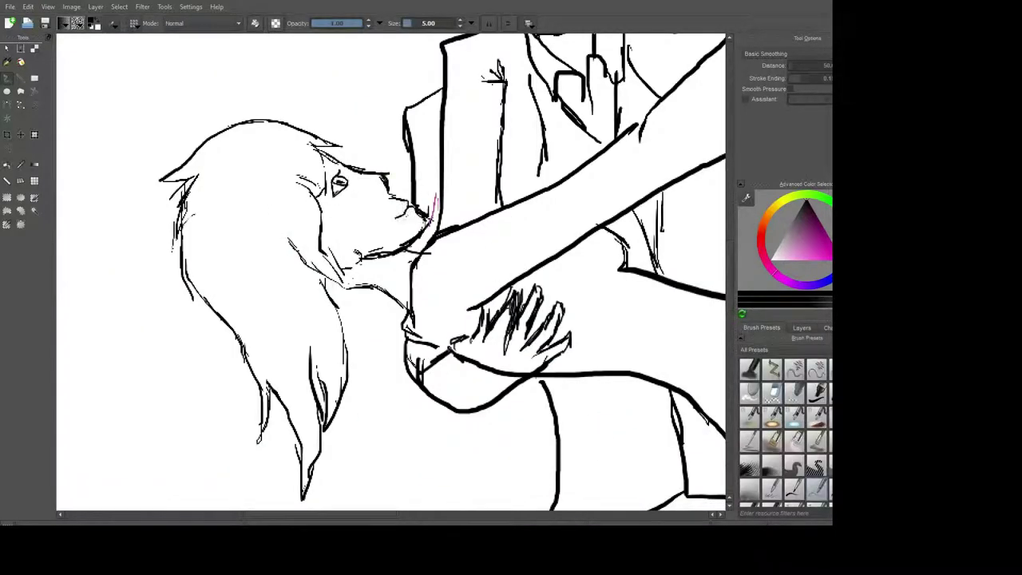
scroll(500, 272, down, 6)
scroll(501, 273, up, 4)
scroll(500, 273, down, 1)
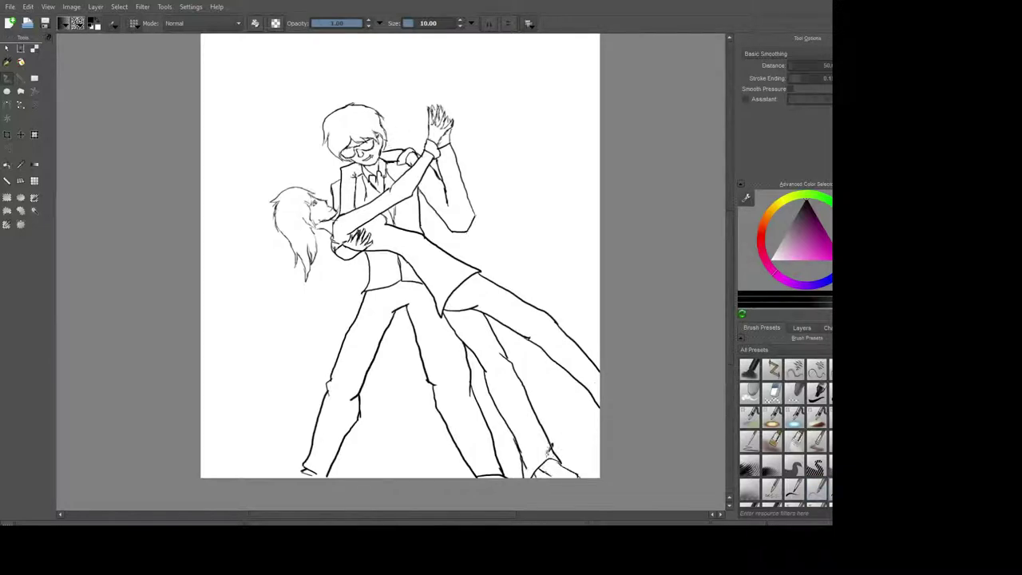
Paint the standing dancer's face, neck and both hands tan on the sky skin layer with a 20 px brush
click(801, 327)
click(762, 327)
click(804, 328)
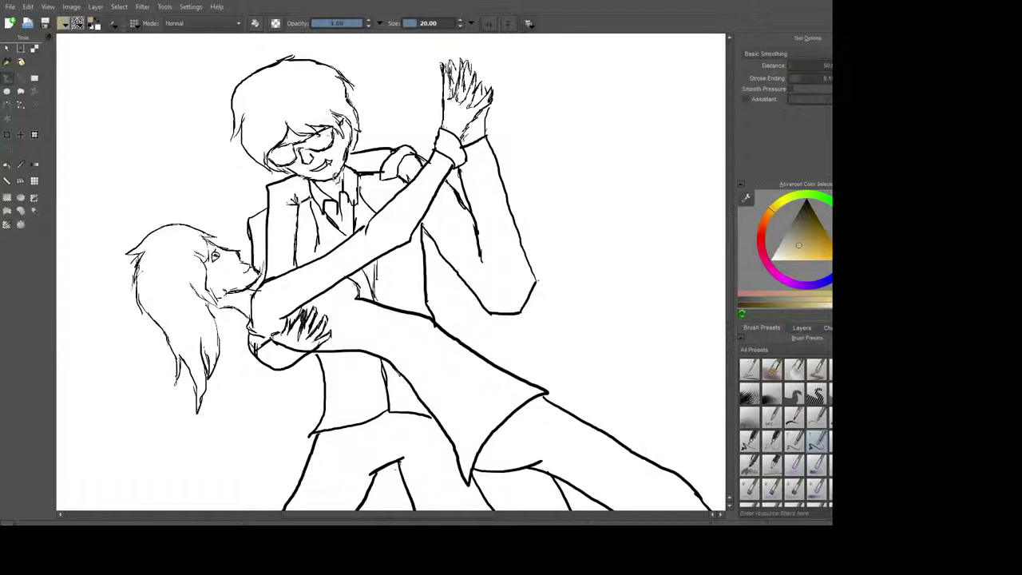
drag(287, 132, 335, 172)
drag(467, 116, 479, 142)
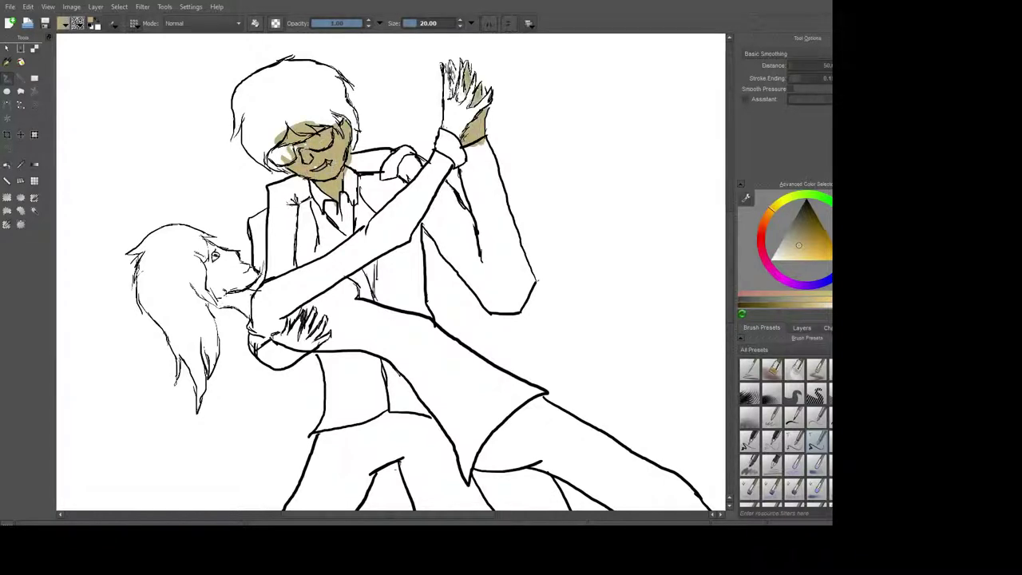
drag(276, 341, 312, 313)
Paint the standing dancer's hair dark brown on the sky hair layer
click(801, 327)
click(810, 385)
click(806, 217)
click(762, 327)
click(793, 415)
mouse_move(256, 112)
mouse_down()
mouse_move(271, 80)
mouse_move(301, 72)
mouse_move(248, 104)
mouse_move(330, 83)
mouse_move(228, 139)
mouse_move(271, 168)
mouse_up()
Paint the standing dancer's raised jacket sleeve dark navy on the sky clothes layer with a 25 px brush
click(802, 327)
click(762, 327)
click(815, 211)
drag(487, 214, 511, 275)
key(ctrl+z)
mouse_move(484, 226)
mouse_down()
mouse_move(468, 164)
mouse_move(489, 196)
mouse_move(484, 302)
mouse_move(522, 301)
mouse_move(431, 214)
mouse_up()
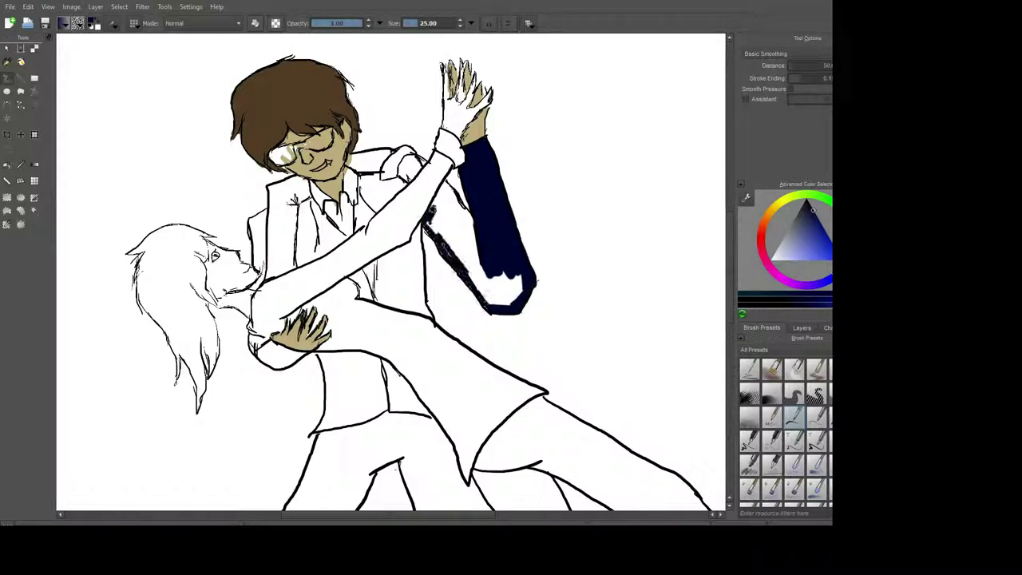
scroll(782, 423, up, 2)
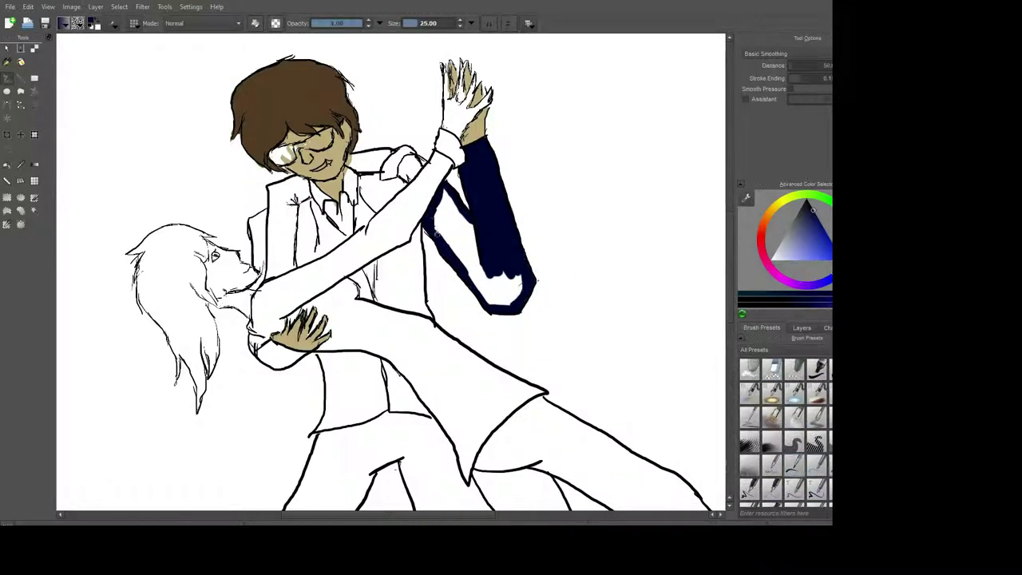
drag(447, 200, 511, 296)
Fill the standing dancer's jacket front, lapel and far shoulder with navy, erasing the spill with a 15 px brush
mouse_move(367, 179)
mouse_down()
mouse_move(436, 299)
mouse_move(417, 232)
mouse_move(393, 269)
mouse_move(415, 315)
mouse_up()
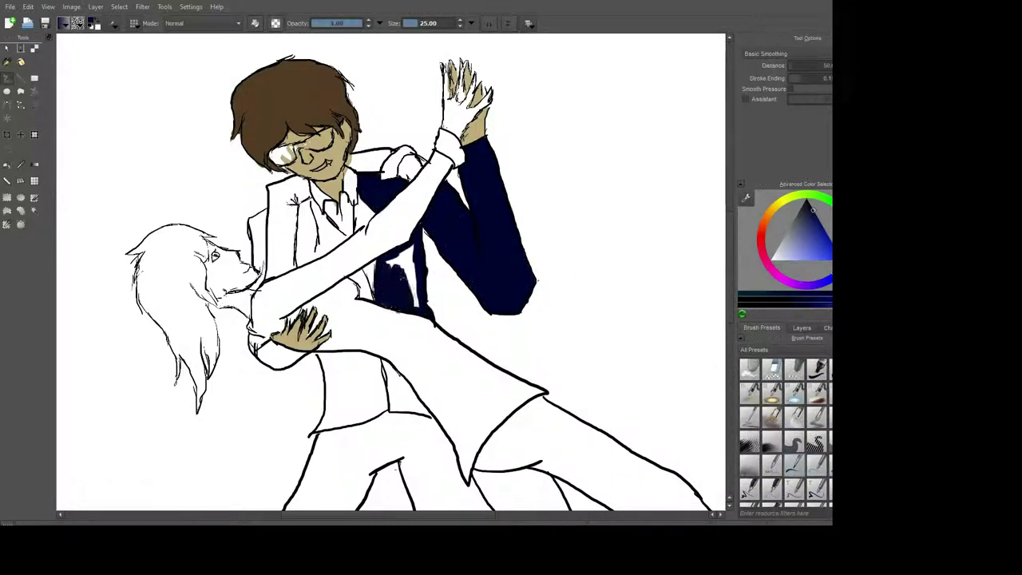
key(e)
key(e)
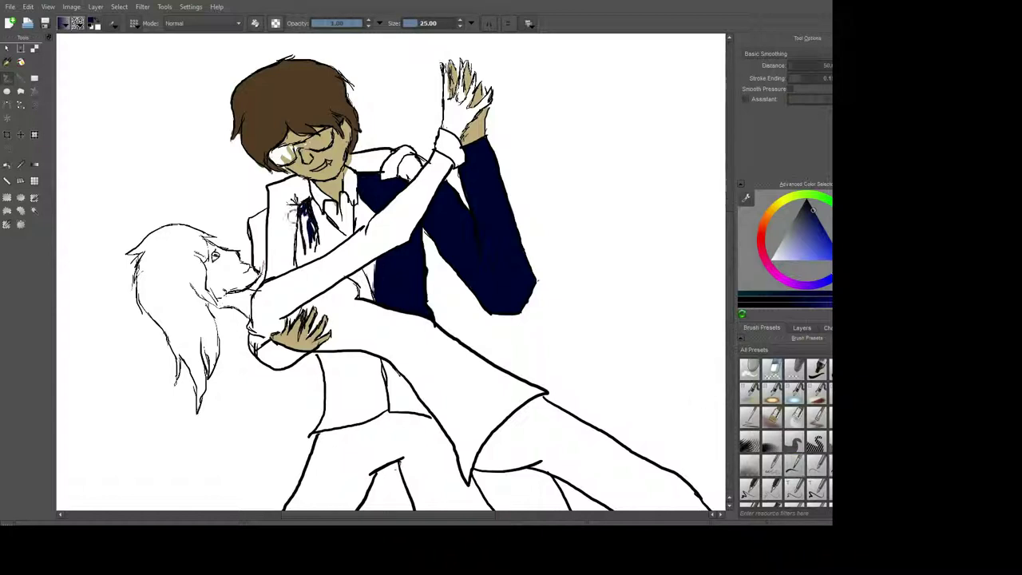
drag(310, 210, 305, 265)
drag(257, 214, 258, 287)
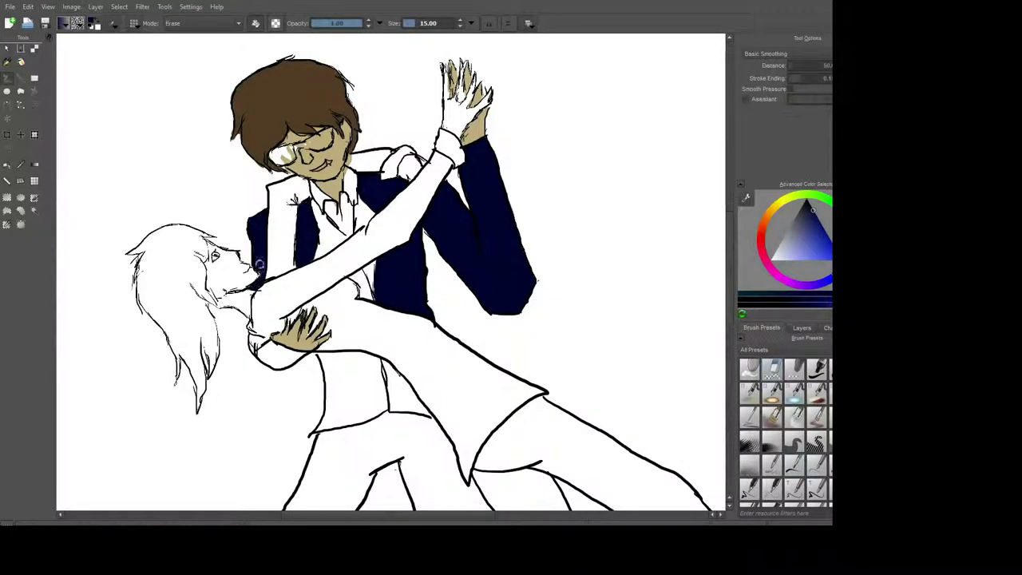
Fill the standing dancer's lower torso beneath the leaning dancer with navy on the sky clothes layer
click(801, 327)
mouse_move(334, 423)
mouse_down()
mouse_move(385, 401)
mouse_move(376, 384)
mouse_move(327, 360)
mouse_up()
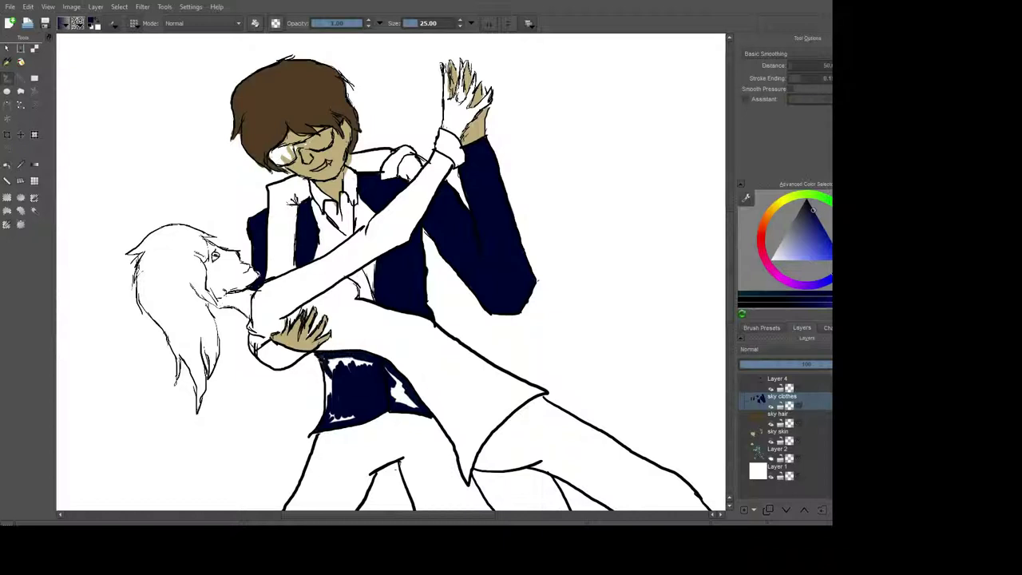
scroll(724, 308, down, 3)
scroll(716, 264, up, 5)
Paint both of the standing dancer's trouser legs navy down to the lower edge of the canvas
drag(326, 151, 288, 238)
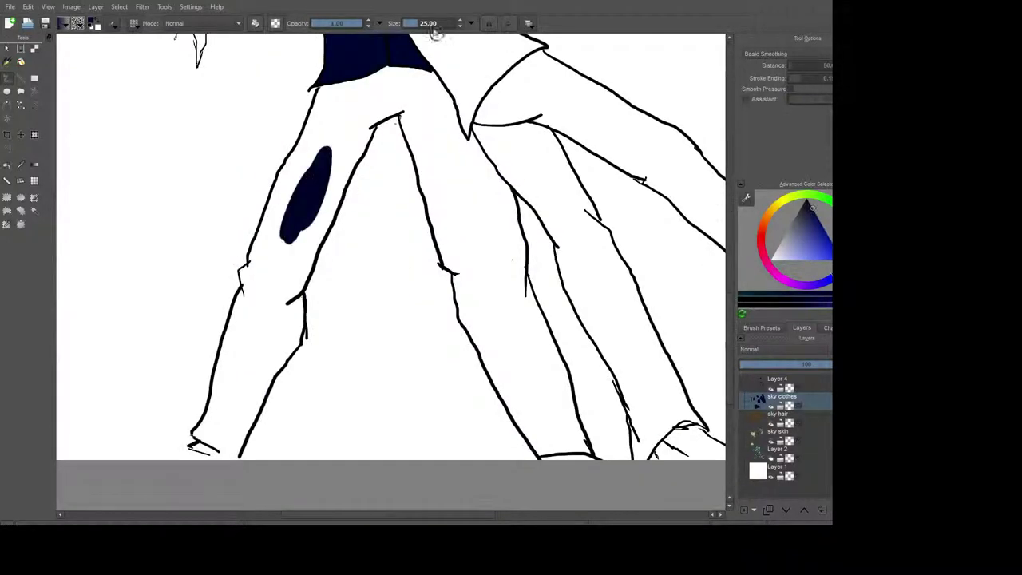
drag(416, 144, 563, 435)
mouse_move(463, 253)
mouse_down()
mouse_move(294, 214)
mouse_move(215, 431)
mouse_up()
click(762, 328)
mouse_move(396, 112)
mouse_down()
mouse_move(343, 192)
mouse_move(290, 349)
mouse_move(191, 433)
mouse_move(248, 255)
mouse_move(308, 120)
mouse_move(431, 80)
mouse_move(393, 57)
mouse_move(443, 244)
mouse_move(511, 407)
mouse_move(575, 447)
mouse_up()
mouse_move(479, 152)
mouse_down()
mouse_move(525, 304)
mouse_move(552, 354)
mouse_up()
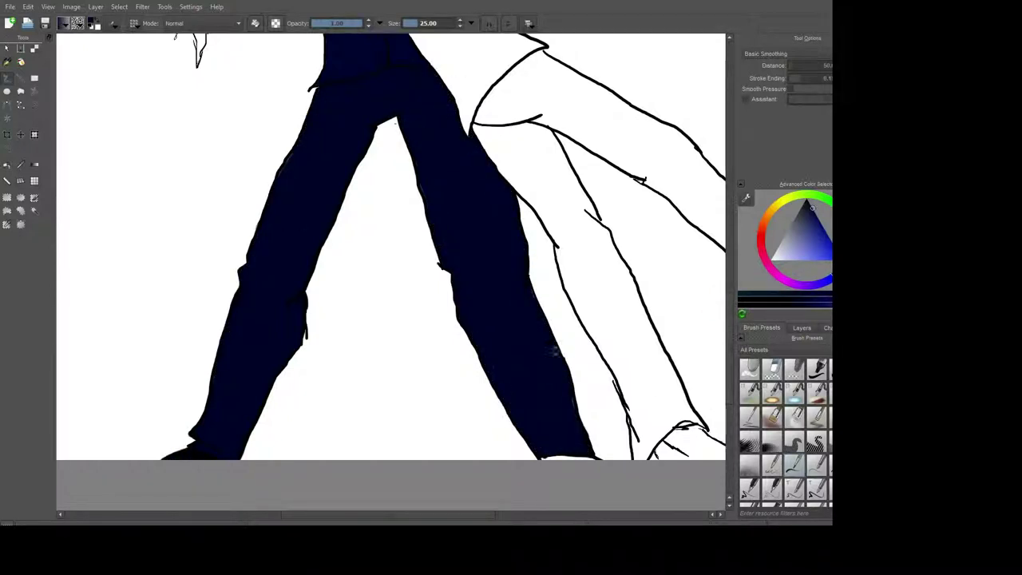
Paint the standing dancer's shirt front between the jacket lapels a pale bluish grey
scroll(587, 458, down, 3)
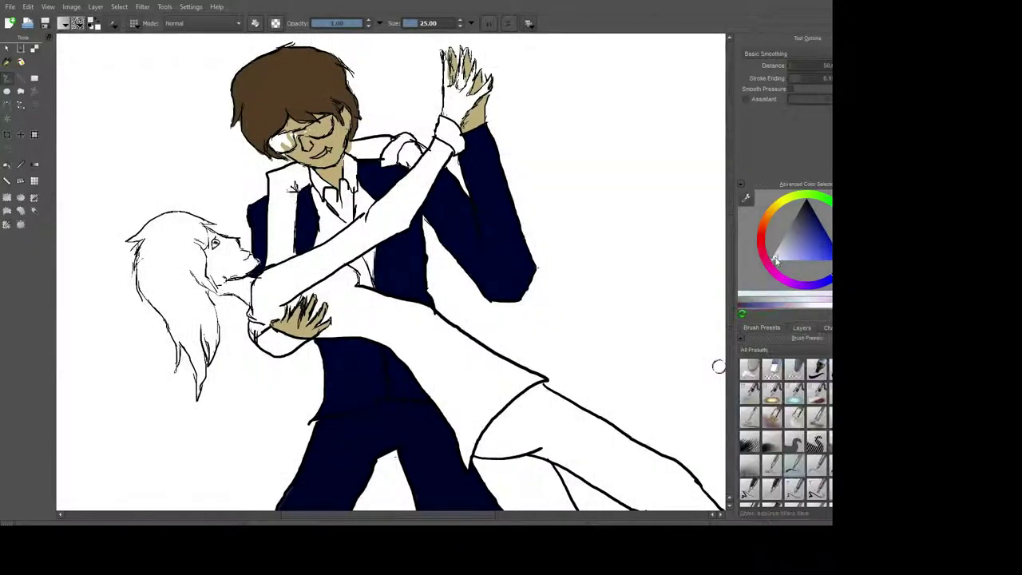
click(782, 245)
drag(319, 198, 326, 217)
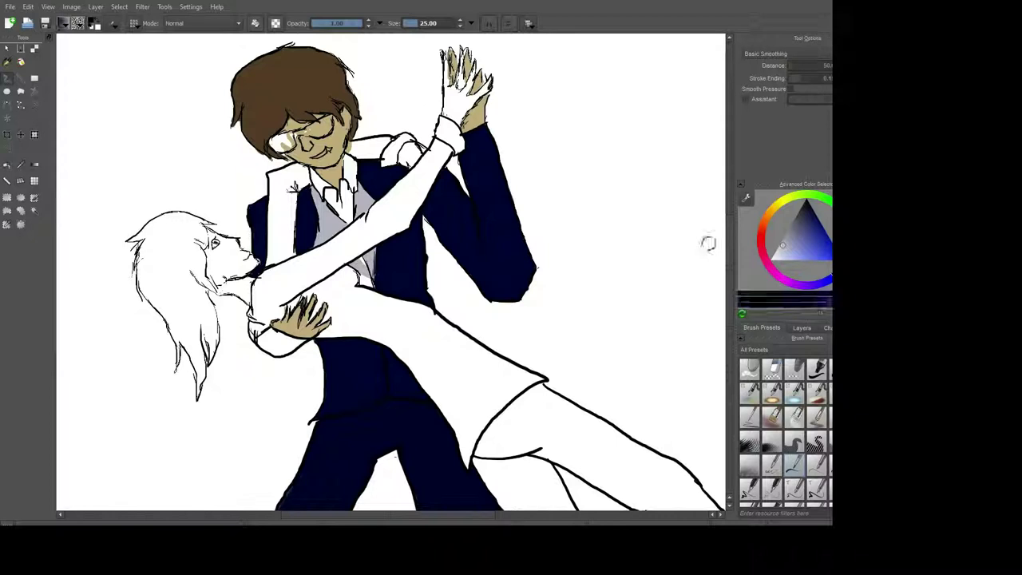
Paint the leaning dancer's top and both sleeves dark maroon on her clothes layer, erasing the spill over the supporting hand with a 10 px brush
click(801, 328)
click(762, 328)
click(762, 244)
mouse_move(462, 352)
mouse_down()
mouse_move(447, 399)
mouse_move(467, 455)
mouse_move(423, 359)
mouse_move(454, 449)
mouse_move(399, 339)
mouse_move(372, 327)
mouse_move(415, 219)
mouse_move(263, 319)
mouse_move(280, 180)
mouse_up()
drag(343, 159, 399, 144)
key(e)
drag(363, 203, 319, 240)
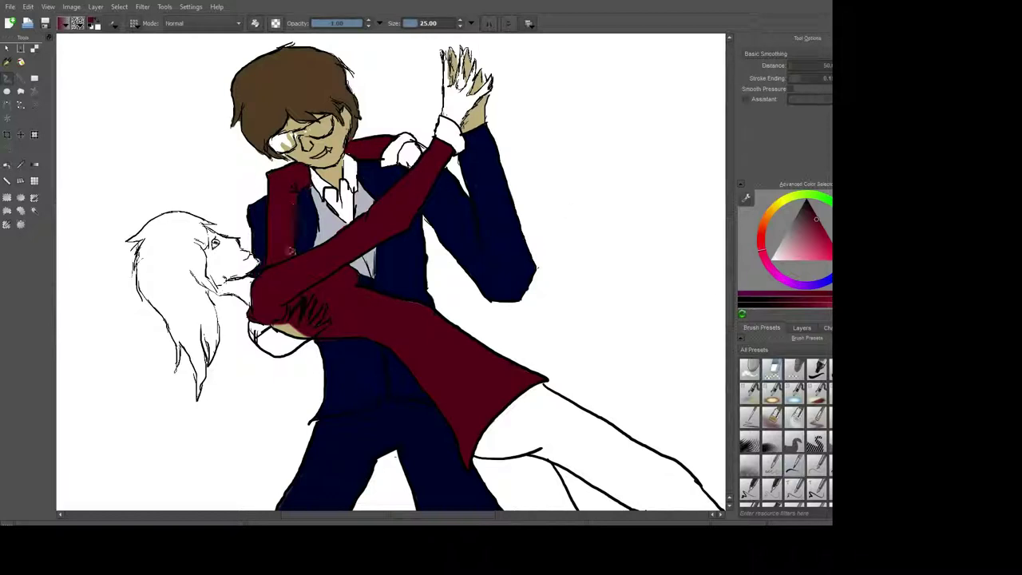
click(771, 369)
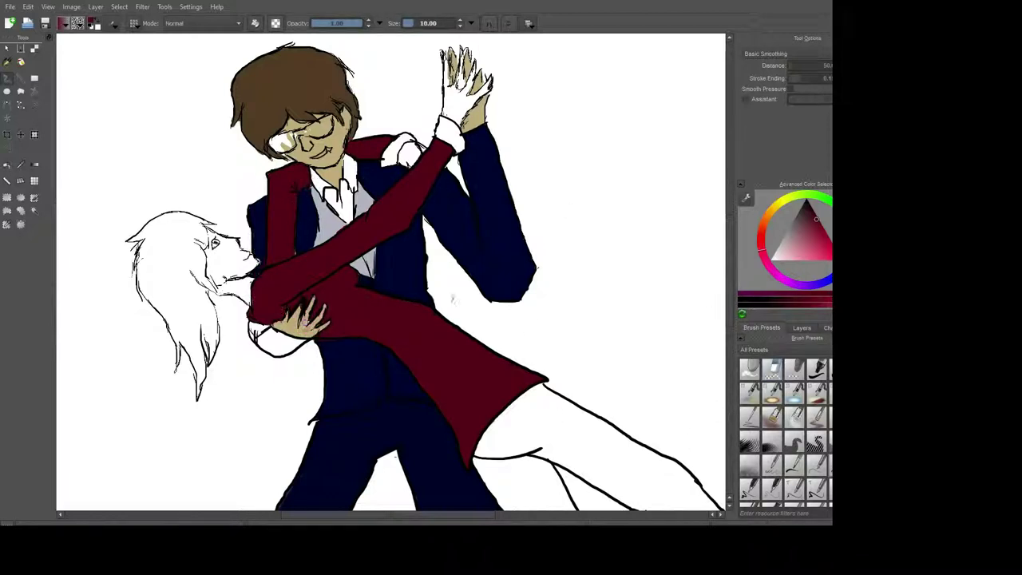
Paint the leaning dancer's raised sleeve cuff dusty pink with a 25 px brush
click(793, 463)
click(794, 244)
drag(441, 124, 455, 145)
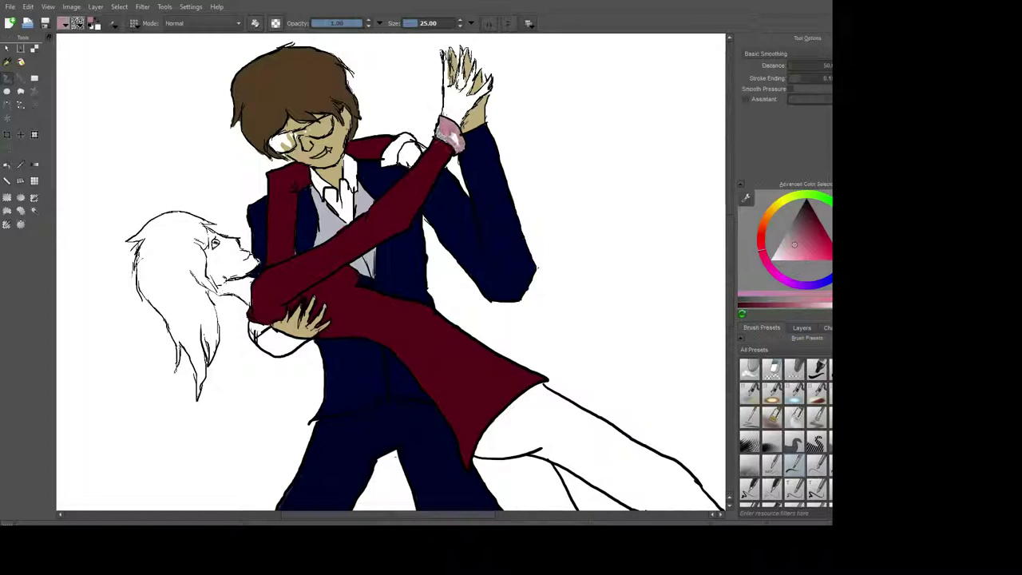
Paint both of the leaning dancer's trouser legs dark brown and erase the colour that spills outside the outlines
key(d)
scroll(479, 447, up, 3)
click(828, 286)
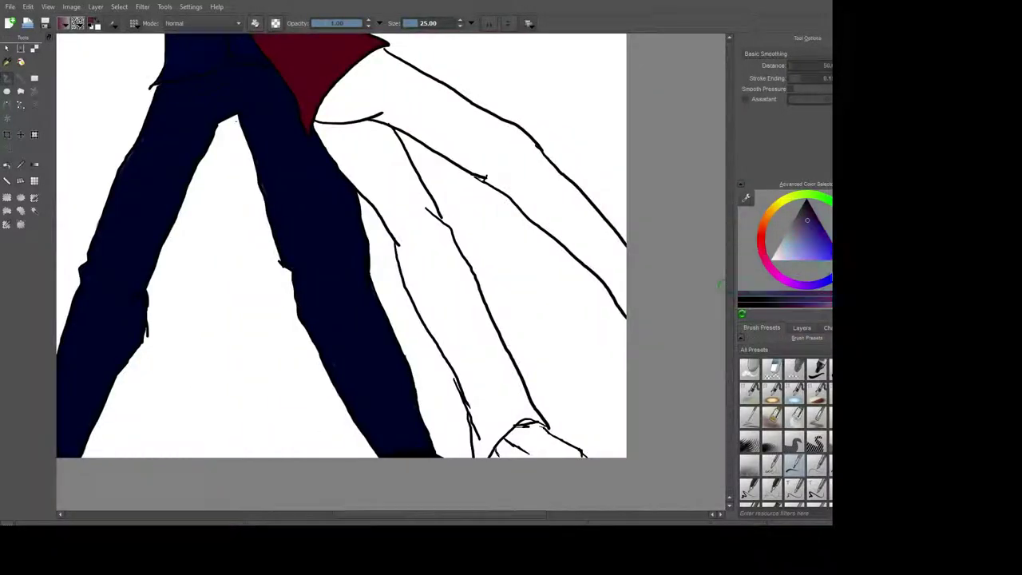
mouse_move(828, 286)
mouse_down()
mouse_move(766, 239)
mouse_move(806, 223)
mouse_move(811, 208)
mouse_up()
drag(344, 148, 445, 278)
mouse_move(411, 104)
mouse_down()
mouse_move(376, 180)
mouse_move(449, 285)
mouse_move(591, 264)
mouse_move(406, 245)
mouse_move(351, 143)
mouse_move(392, 100)
mouse_up()
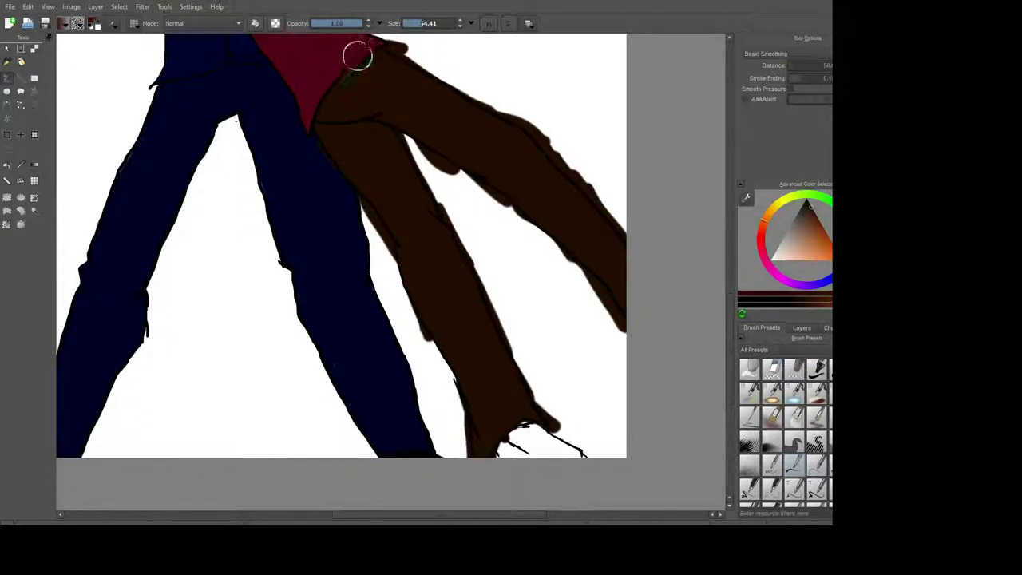
key(e)
mouse_move(591, 188)
mouse_down()
mouse_move(470, 91)
mouse_move(503, 200)
mouse_move(568, 265)
mouse_move(628, 235)
mouse_move(543, 144)
mouse_move(375, 239)
mouse_move(527, 432)
mouse_move(359, 139)
mouse_up()
Fill the leaning dancer's shoe at the lower edge of the canvas with black
click(795, 462)
click(812, 298)
drag(515, 431, 550, 444)
Paint the leaning dancer's long hair red on her hair layer, from the crown to the hanging tips
click(801, 328)
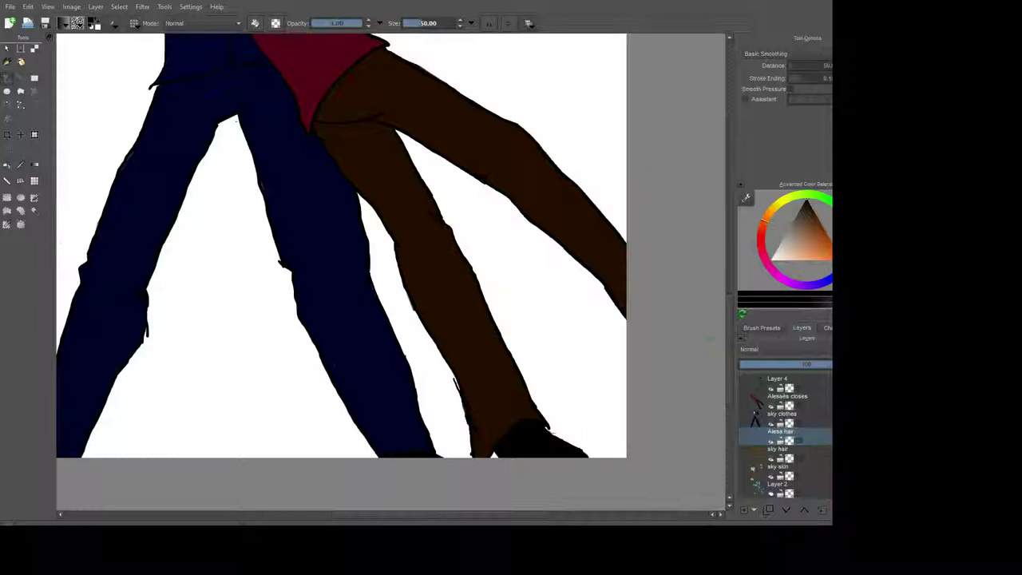
click(761, 328)
key(ctrl+shift+slash)
click(768, 229)
click(824, 236)
mouse_move(212, 219)
mouse_down()
mouse_move(243, 287)
mouse_move(211, 247)
mouse_move(206, 311)
mouse_move(180, 257)
mouse_move(255, 206)
mouse_up()
drag(244, 252, 238, 392)
Erase the red spill around the leaning dancer's hair tips and face with a 15 px brush
key(bracketleft)
drag(215, 311, 214, 367)
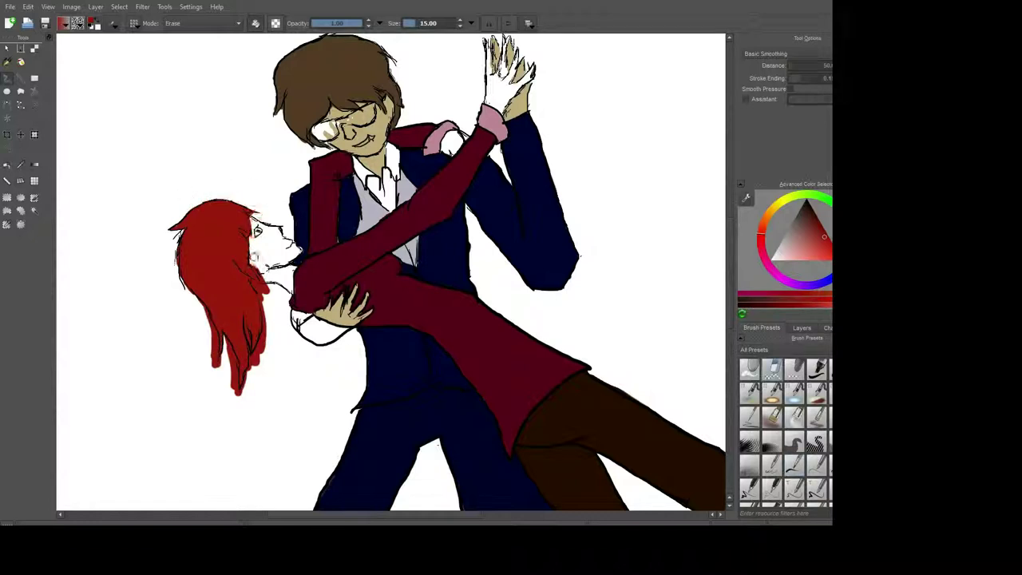
drag(212, 334, 214, 361)
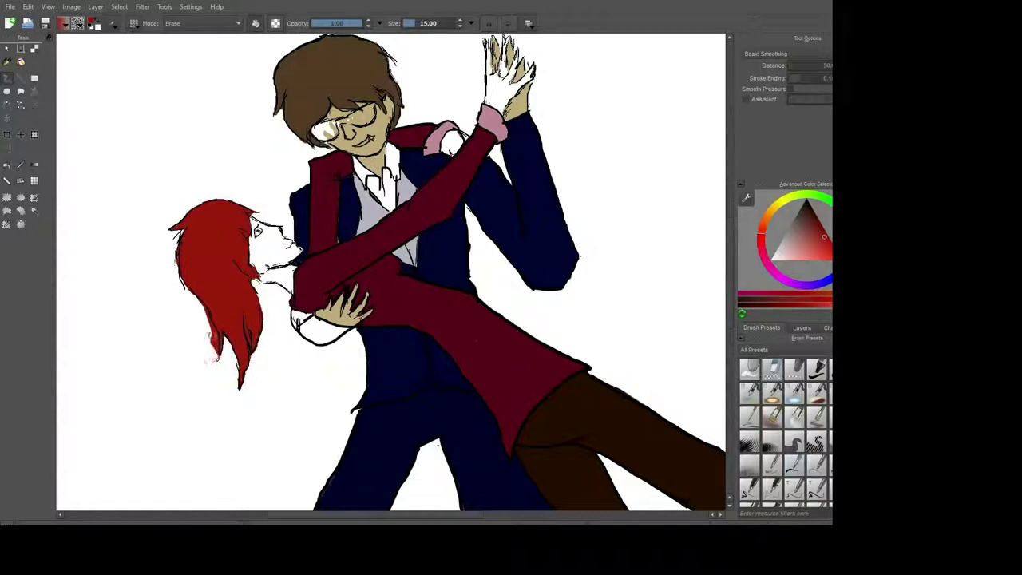
key(e)
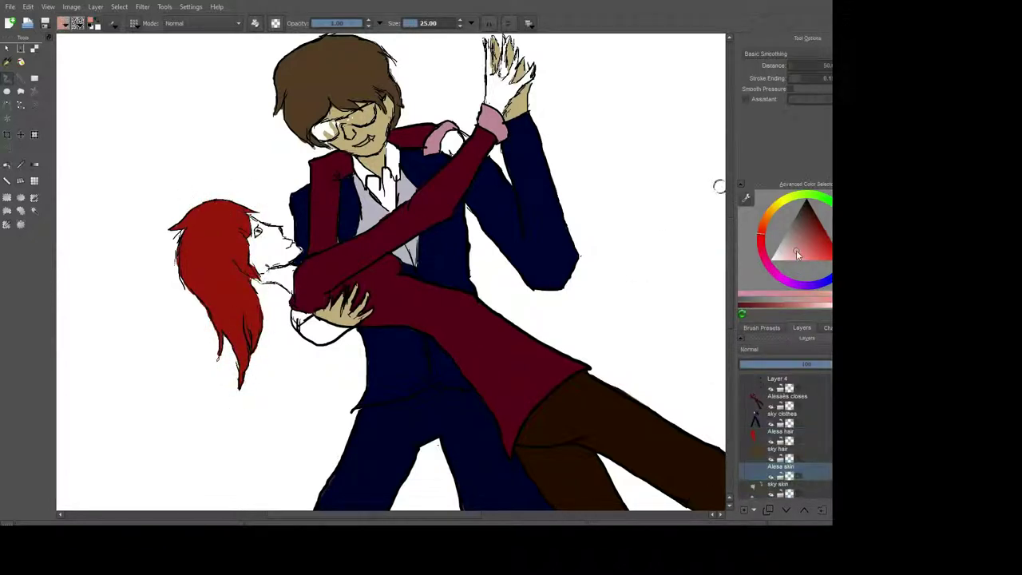
Paint the leaning dancer's face, neck and raised hand a peach skin tone on her skin layer and clean up the edges
ctrl+click(270, 255)
mouse_move(270, 256)
mouse_down()
mouse_move(254, 228)
mouse_move(267, 231)
mouse_up()
mouse_move(511, 88)
mouse_down()
mouse_move(503, 60)
mouse_move(488, 80)
mouse_up()
key(e)
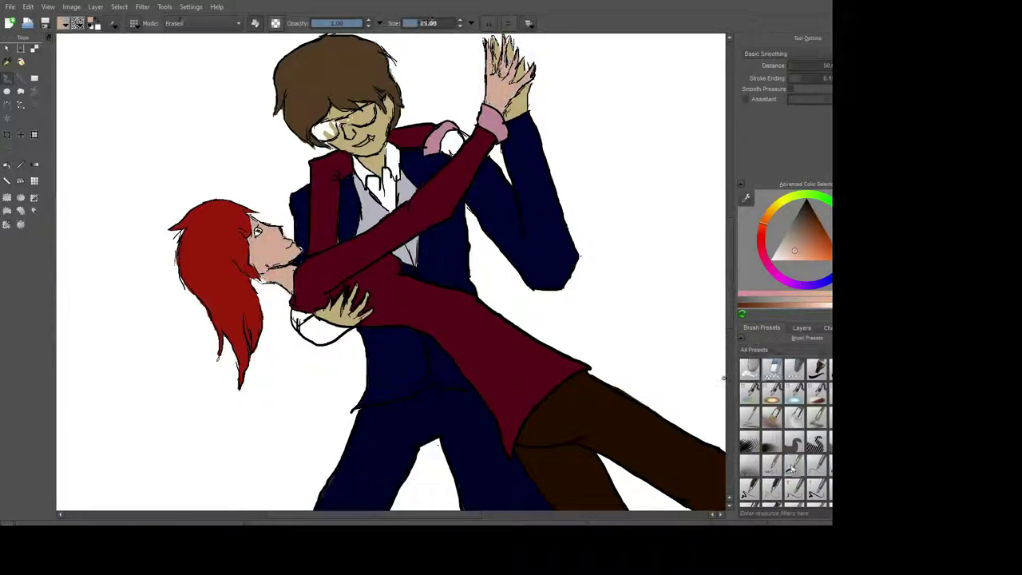
key(e)
Fill the standing dancer's sleeve behind the supporting hand with navy on the sky clothes layer
ctrl+click(303, 328)
click(801, 327)
mouse_move(295, 321)
mouse_down()
mouse_move(317, 339)
mouse_move(345, 335)
mouse_up()
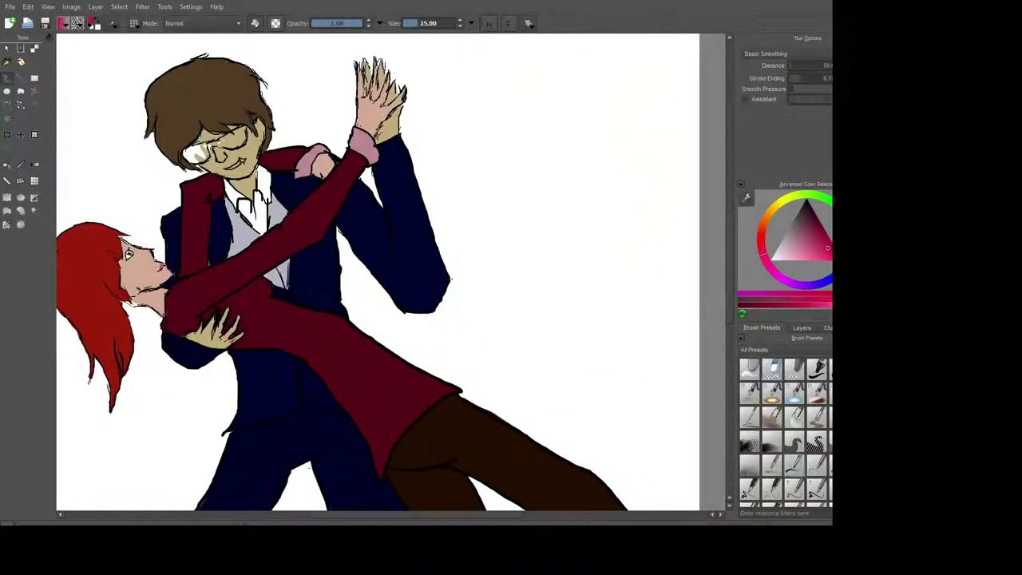
Name the new layer beneath the sky hair layer "glasses"
text(glasses)
key(Return)
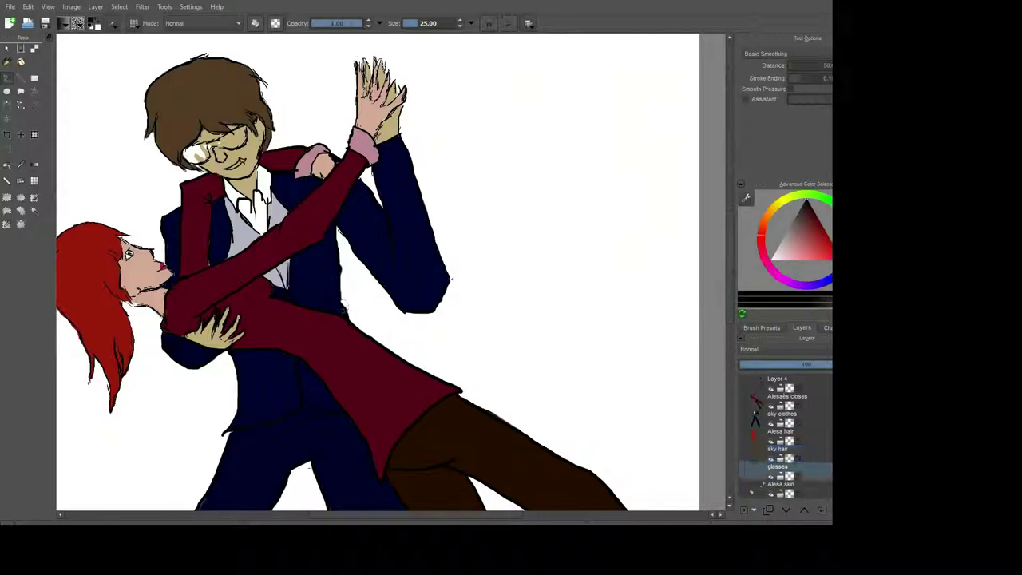